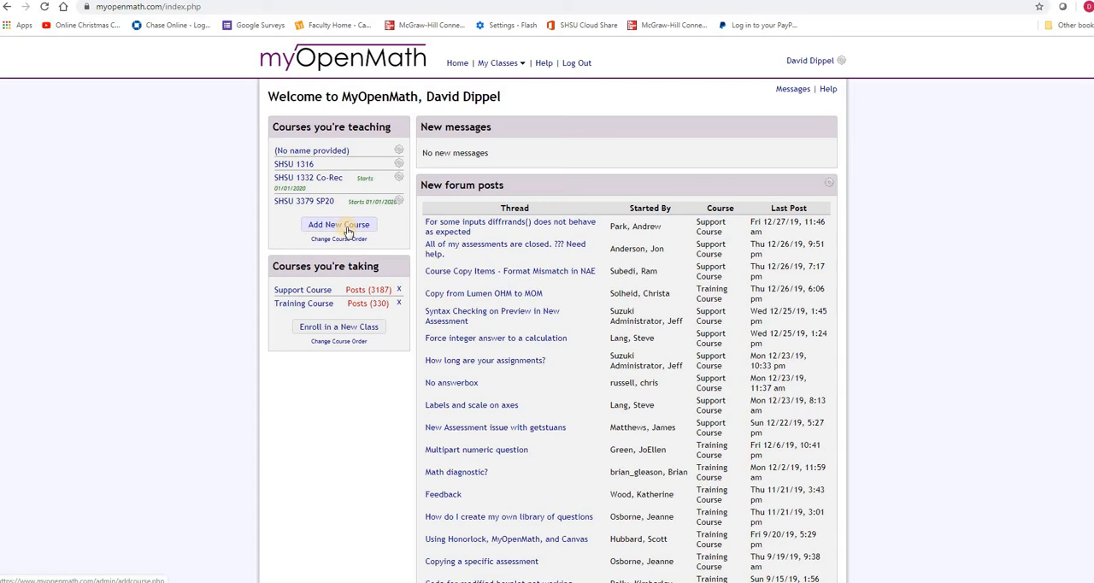
# Step: Create a new blank course named SHSU 1316a and fill in its enrollment key
pyautogui.click(349, 229)
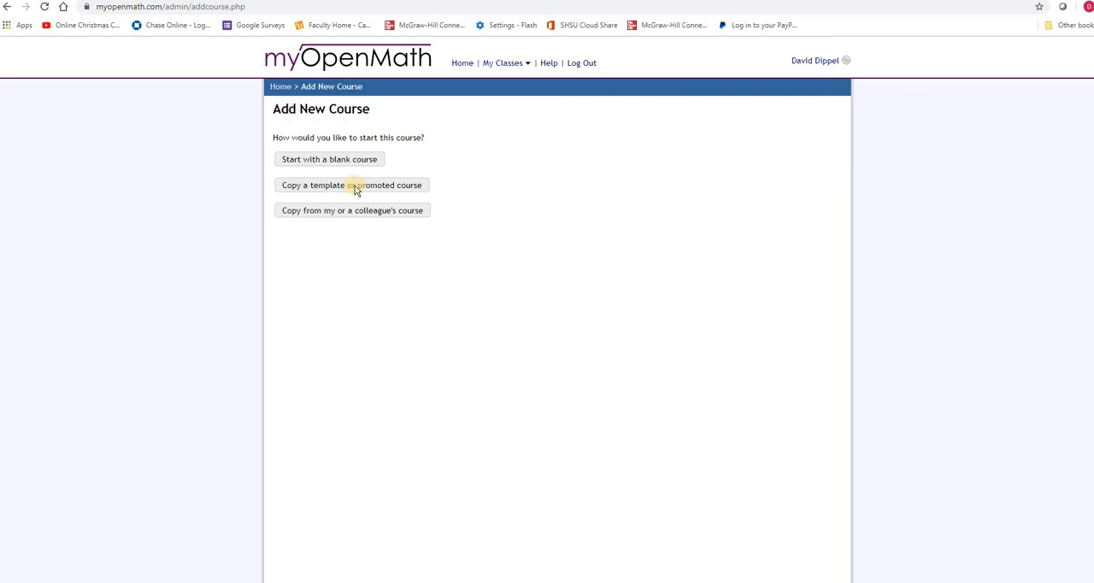
pyautogui.click(362, 164)
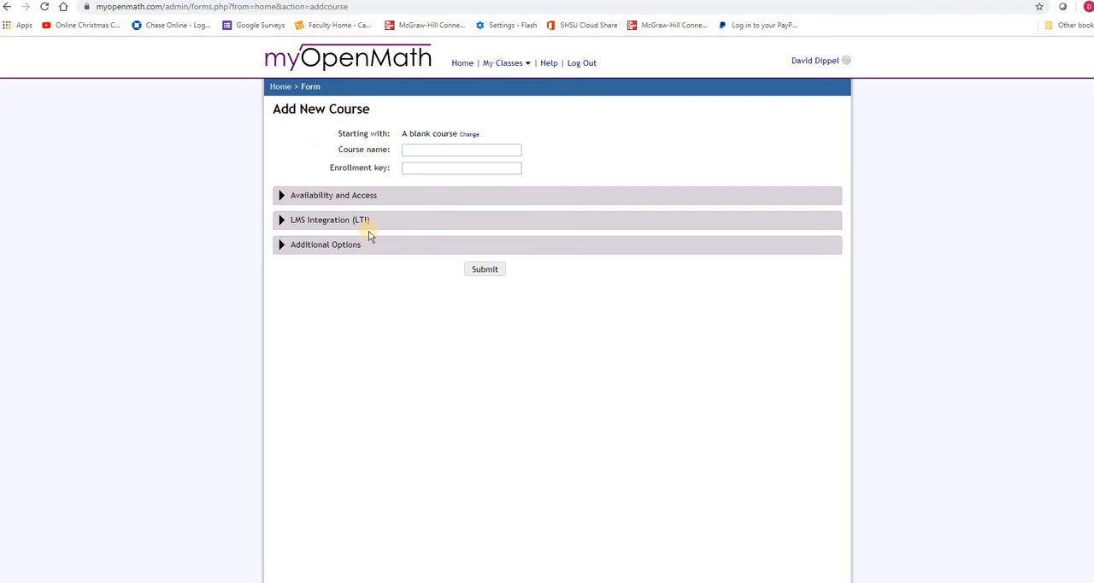
pyautogui.click(424, 151)
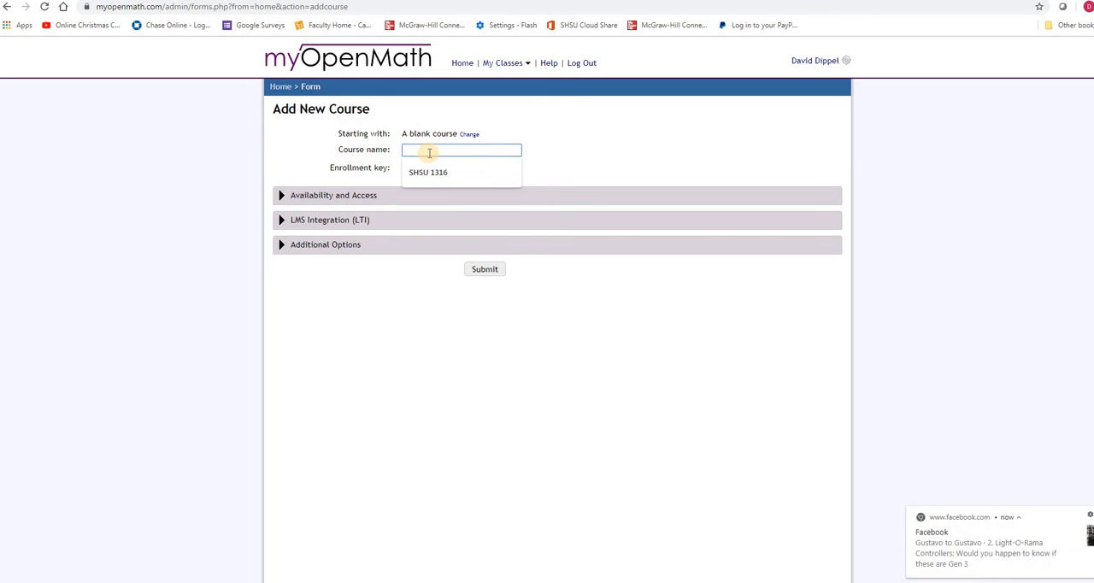
pyautogui.click(440, 171)
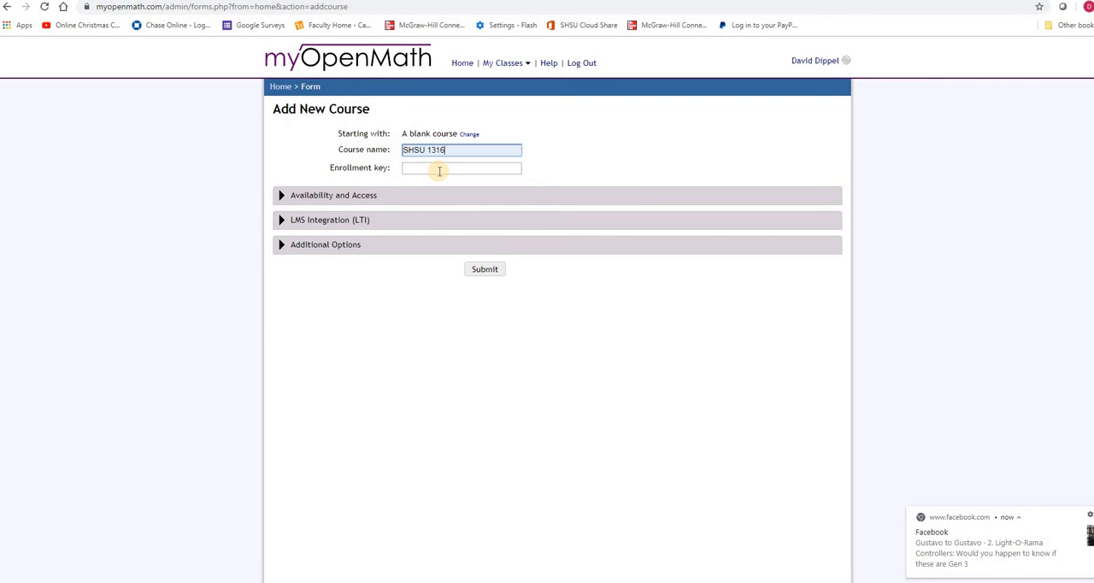
pyautogui.write('a')
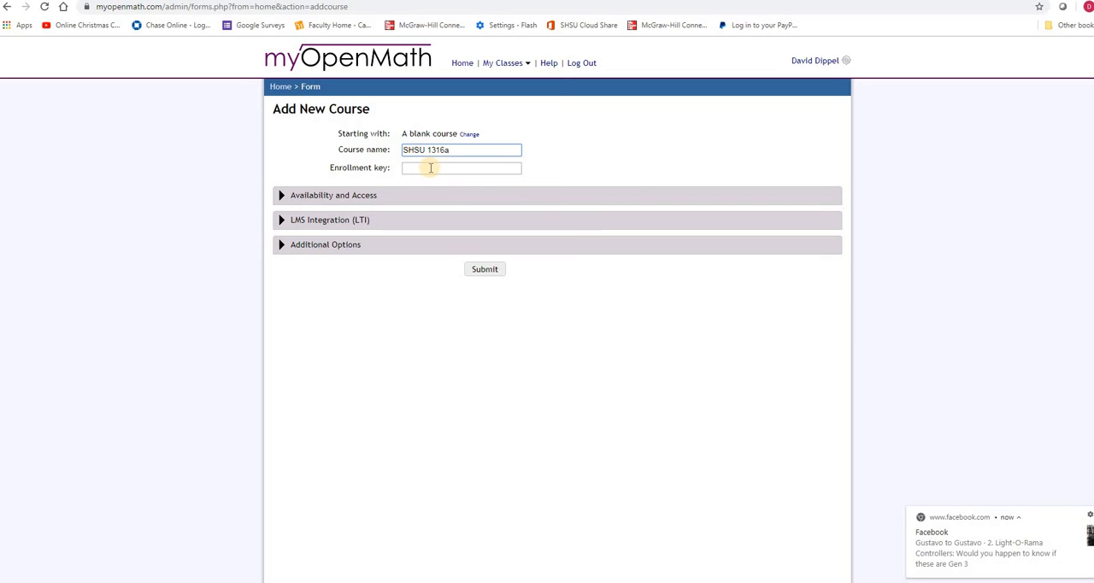
pyautogui.click(430, 167)
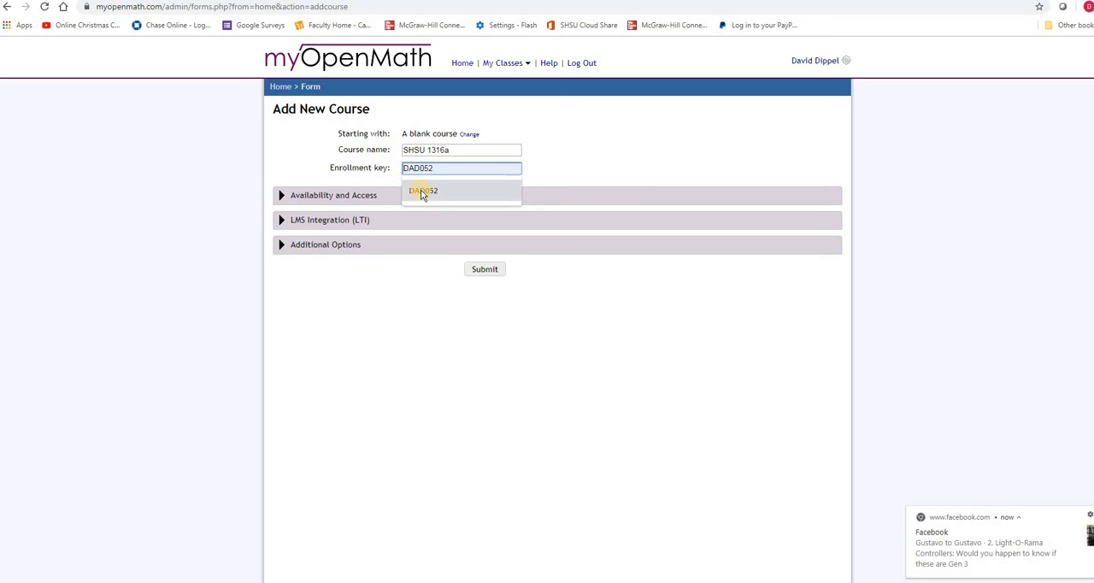
pyautogui.click(422, 192)
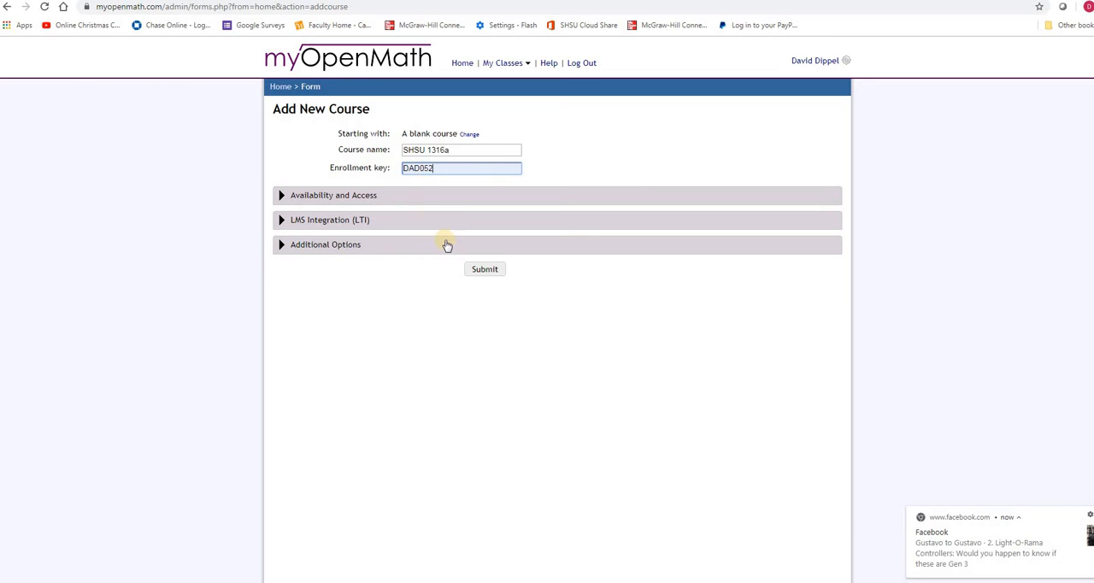
pyautogui.click(483, 271)
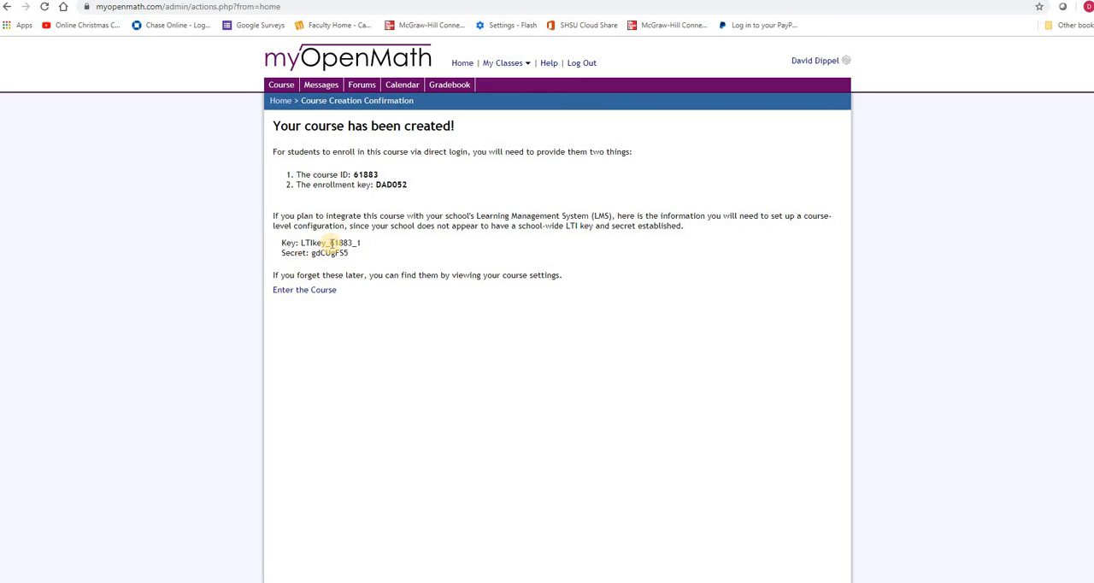
# Step: Open the SHSU 1316a course and start a new assessment named 1316 1.1 Homework
pyautogui.click(501, 63)
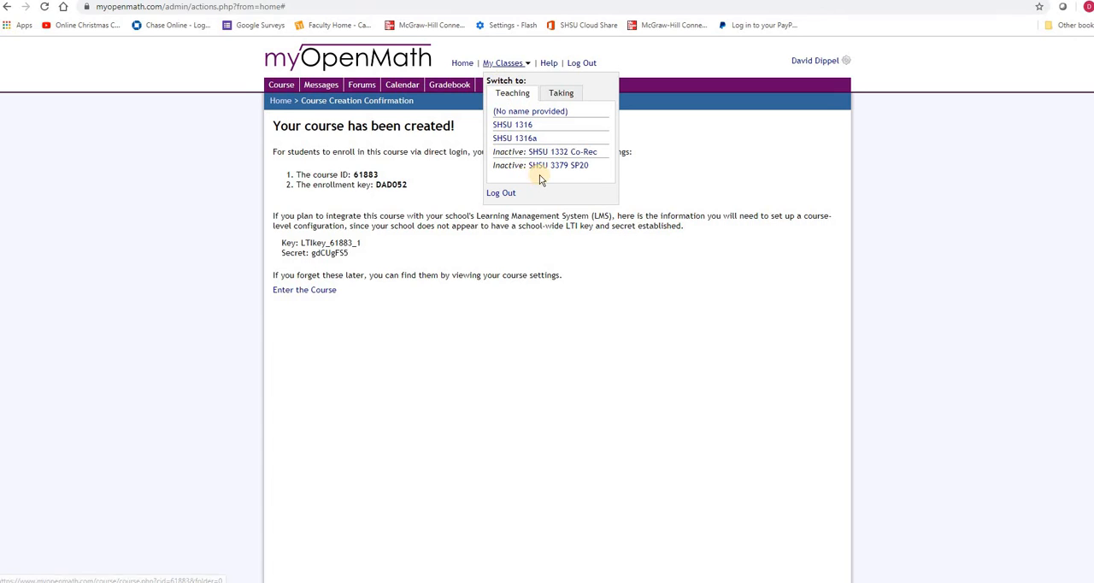
pyautogui.click(517, 137)
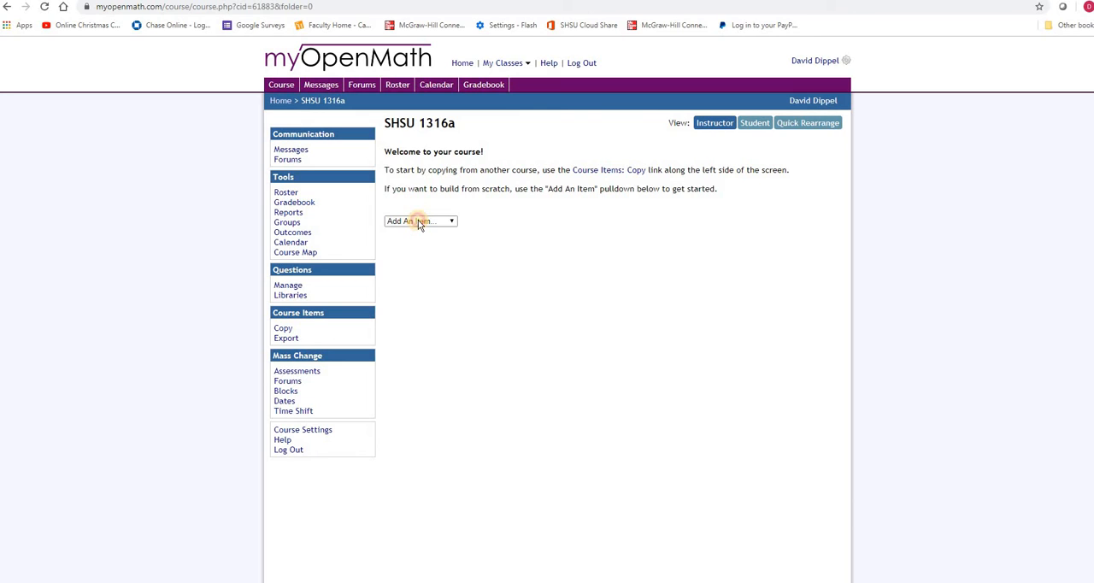
pyautogui.click(418, 224)
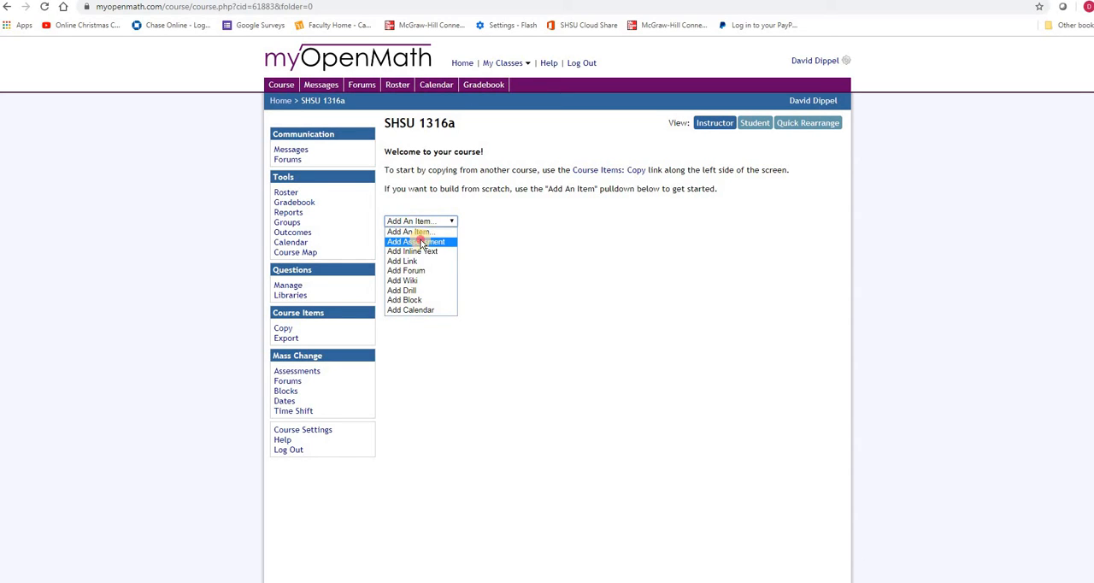
pyautogui.click(418, 242)
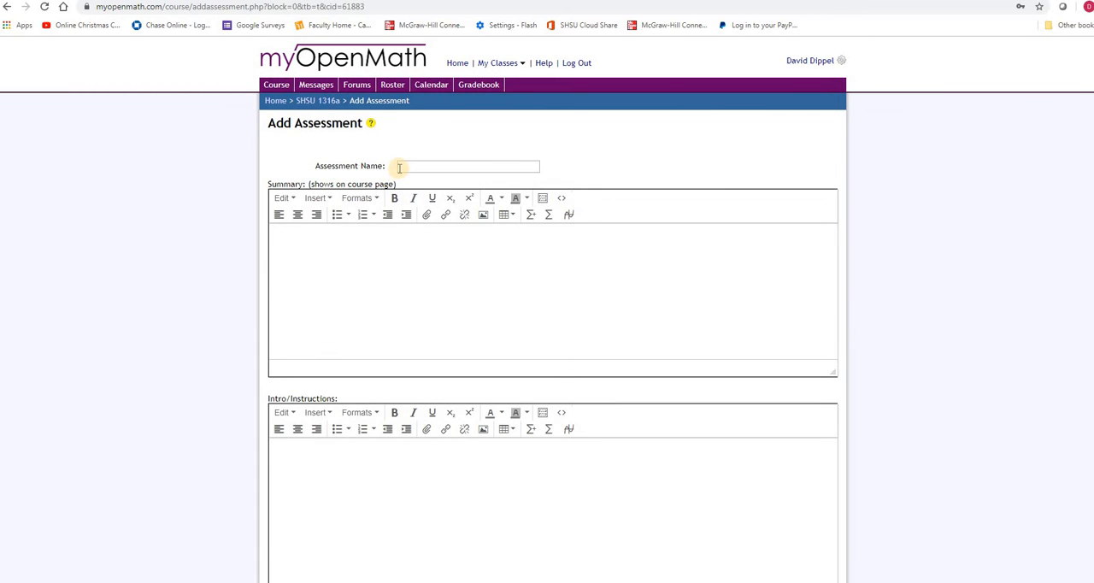
pyautogui.click(398, 168)
pyautogui.write('1316')
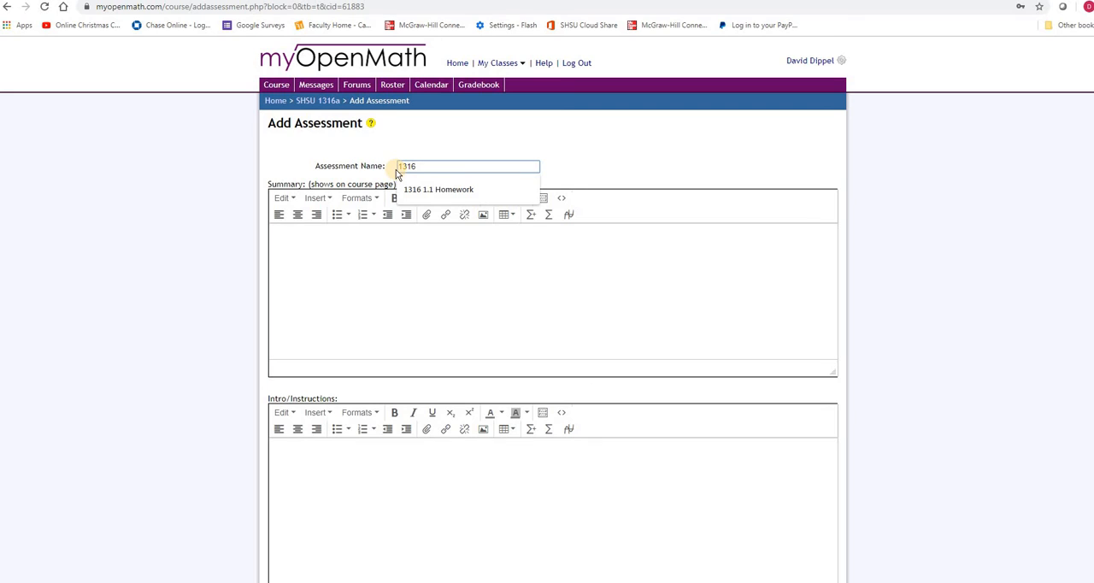
pyautogui.write(' 1.1 Homework')
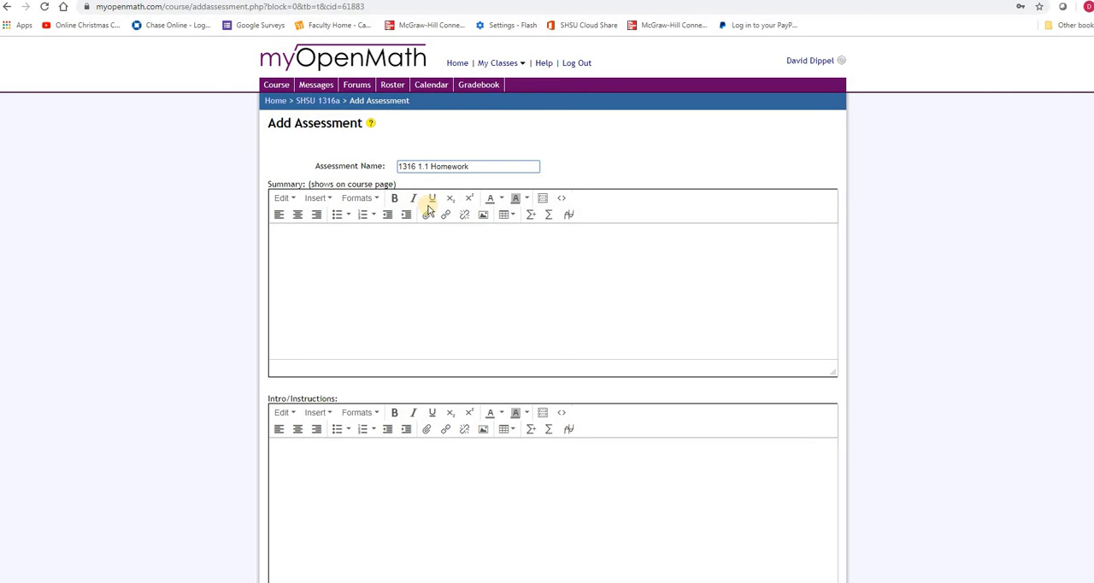
# Step: Keep the Skip Around display method and set the assessment's default attempts per problem to 3
pyautogui.scroll(-4, 433, 240)
pyautogui.scroll(-2, 433, 244)
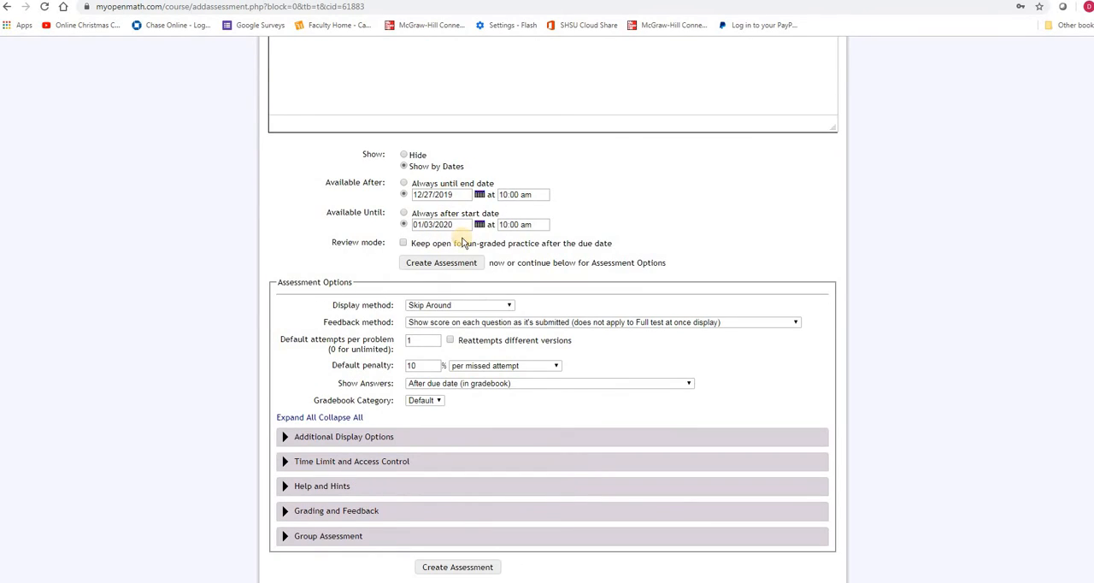
pyautogui.click(419, 309)
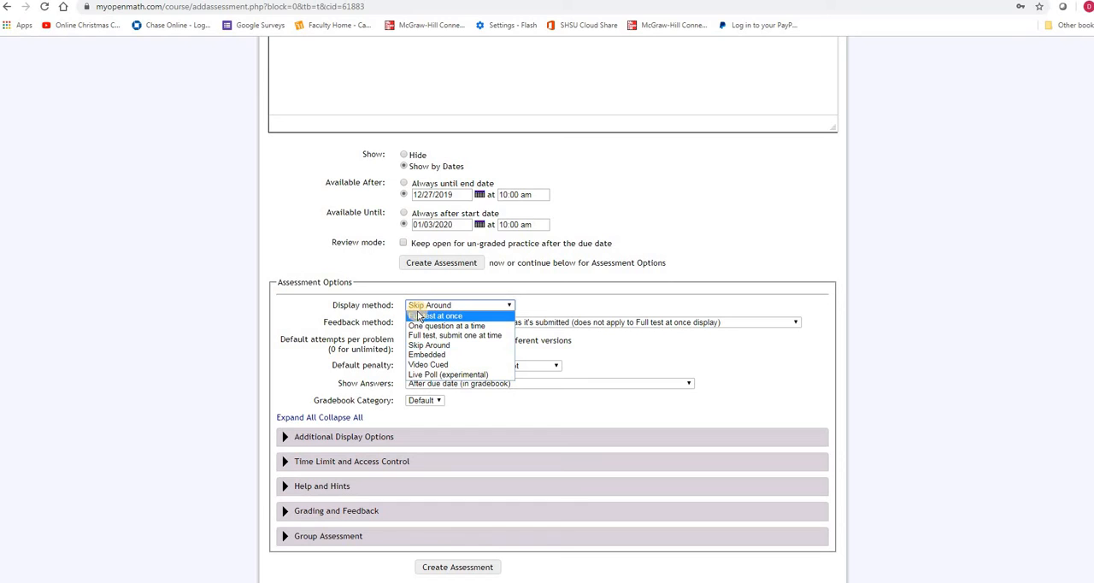
pyautogui.click(412, 306)
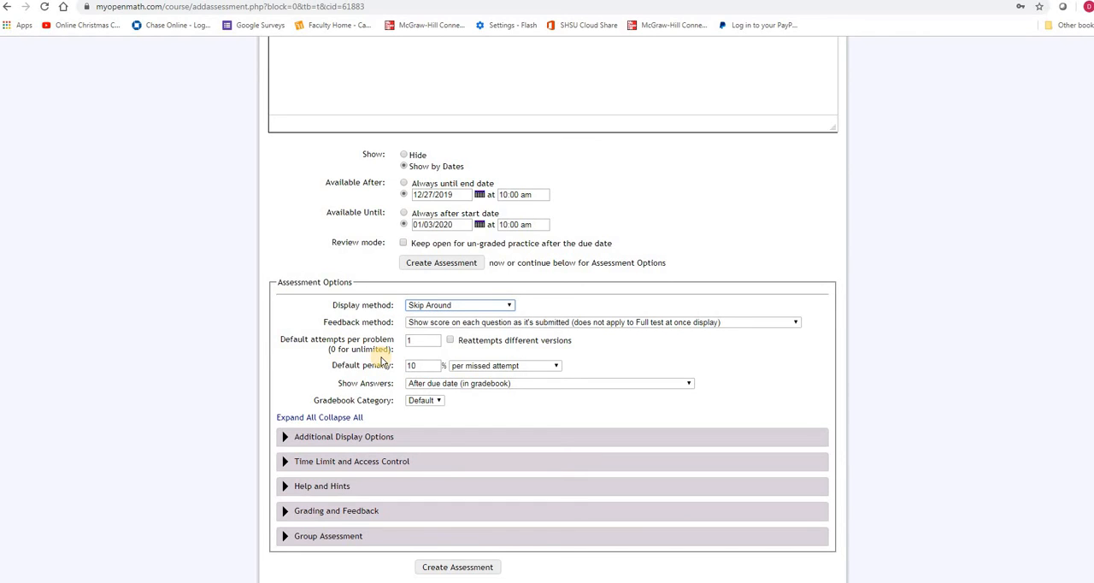
pyautogui.click(405, 341)
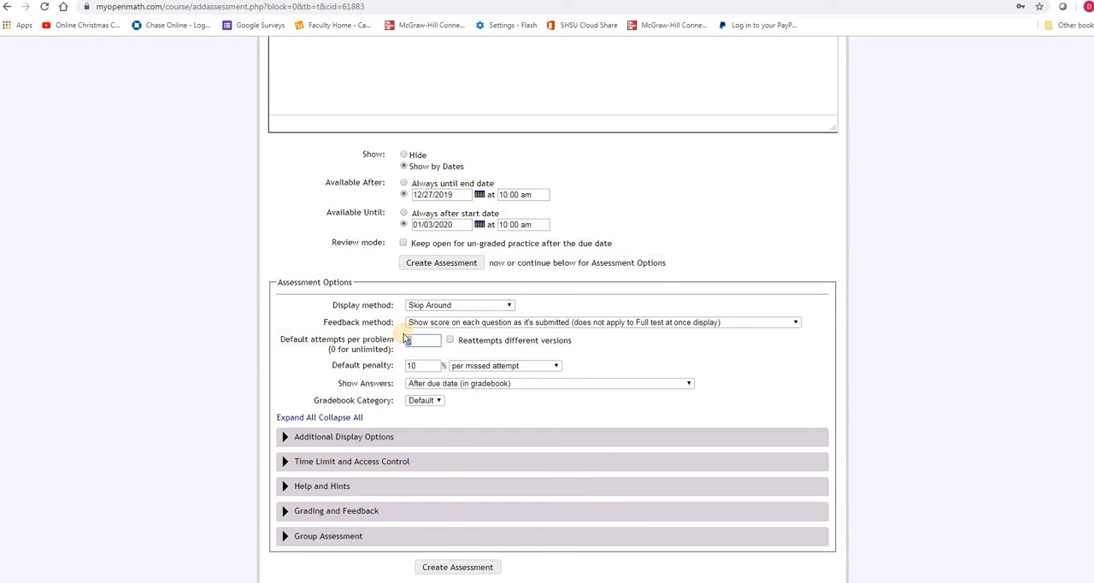
pyautogui.write('3')
# Step: Set the default penalty to 100% per missed attempt, after 3, and create the assessment
pyautogui.click(415, 366)
pyautogui.write('0')
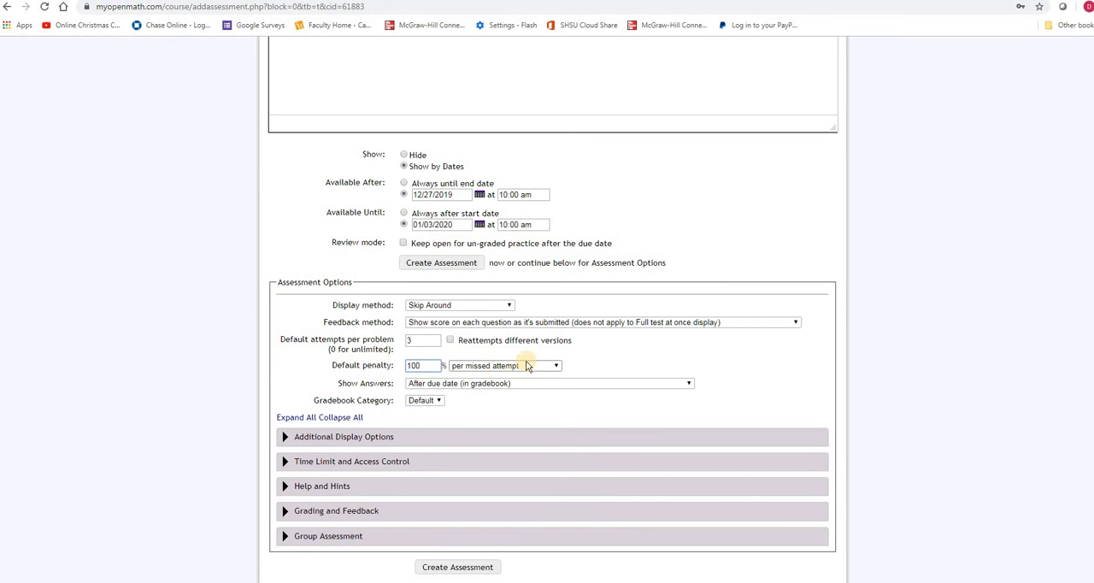
pyautogui.click(489, 369)
pyautogui.click(502, 413)
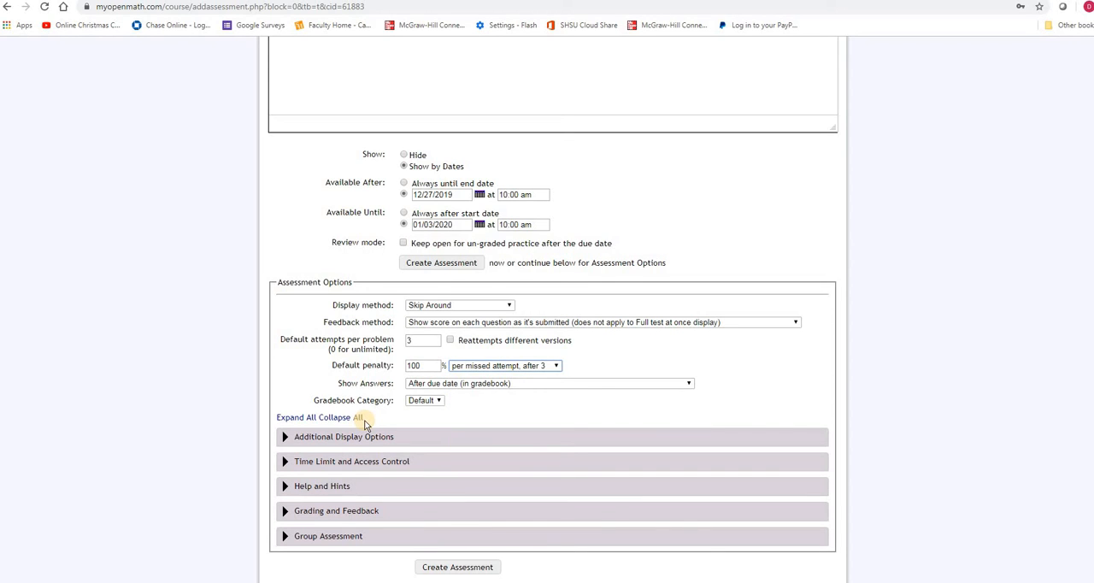
pyautogui.click(456, 568)
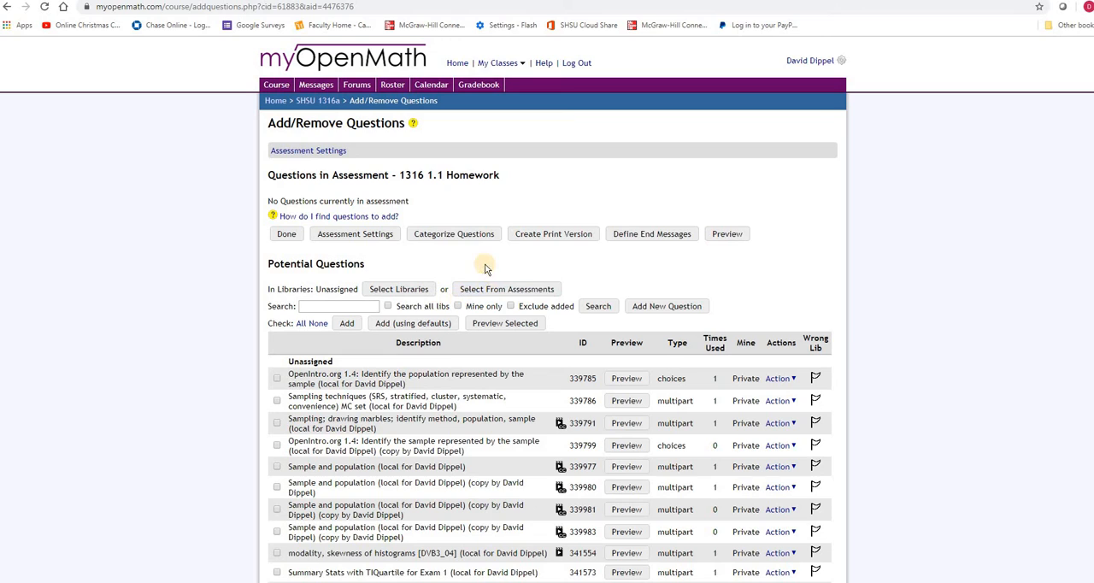
# Step: Choose the Angles library under Trig as the source for the assessment's potential questions
pyautogui.click(385, 290)
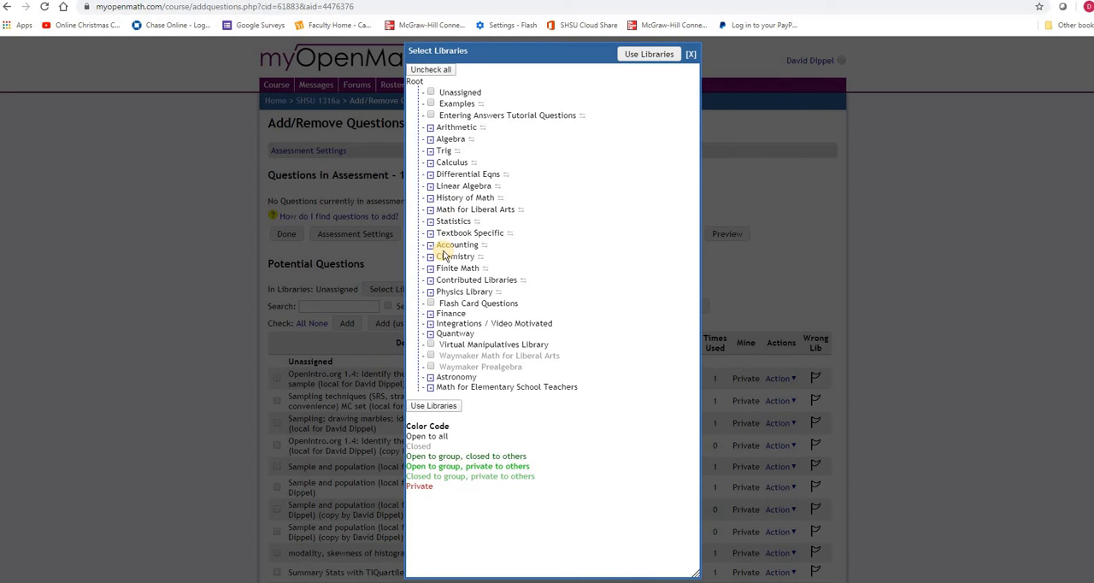
pyautogui.click(431, 152)
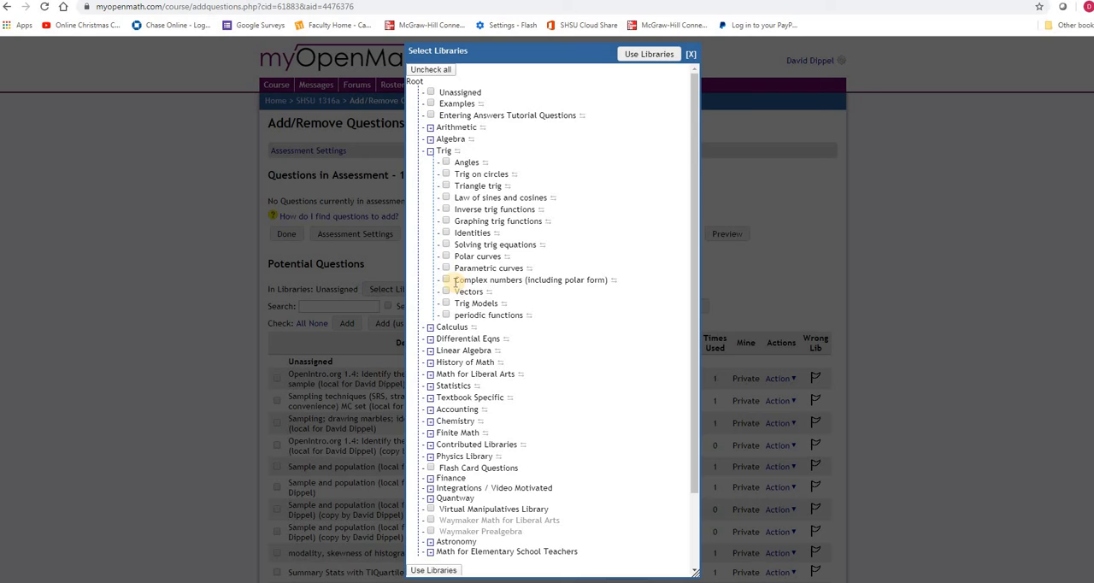
pyautogui.click(445, 163)
pyautogui.click(646, 53)
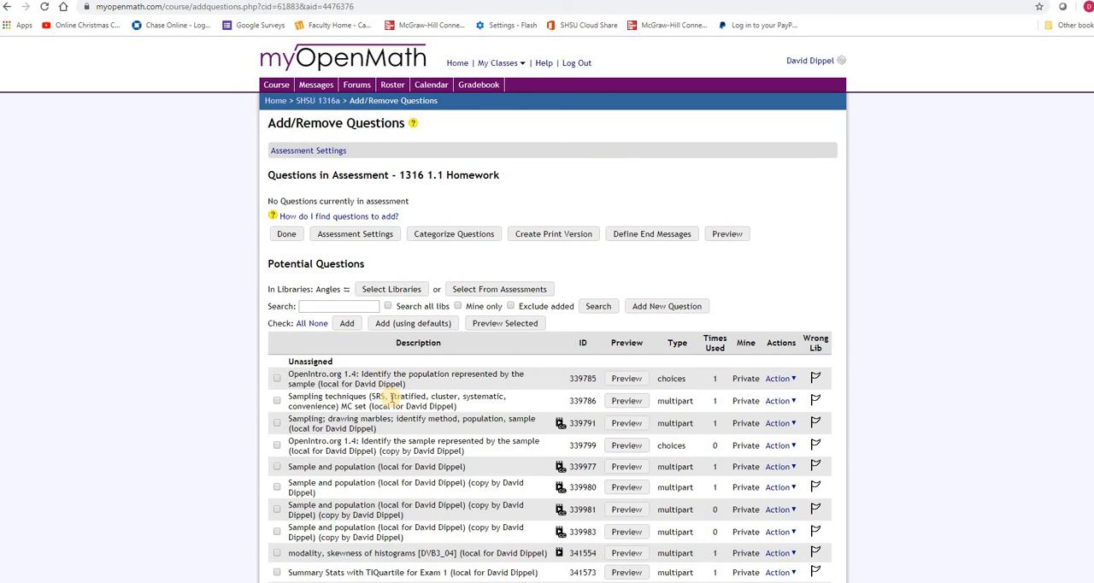
pyautogui.scroll(-5, 385, 398)
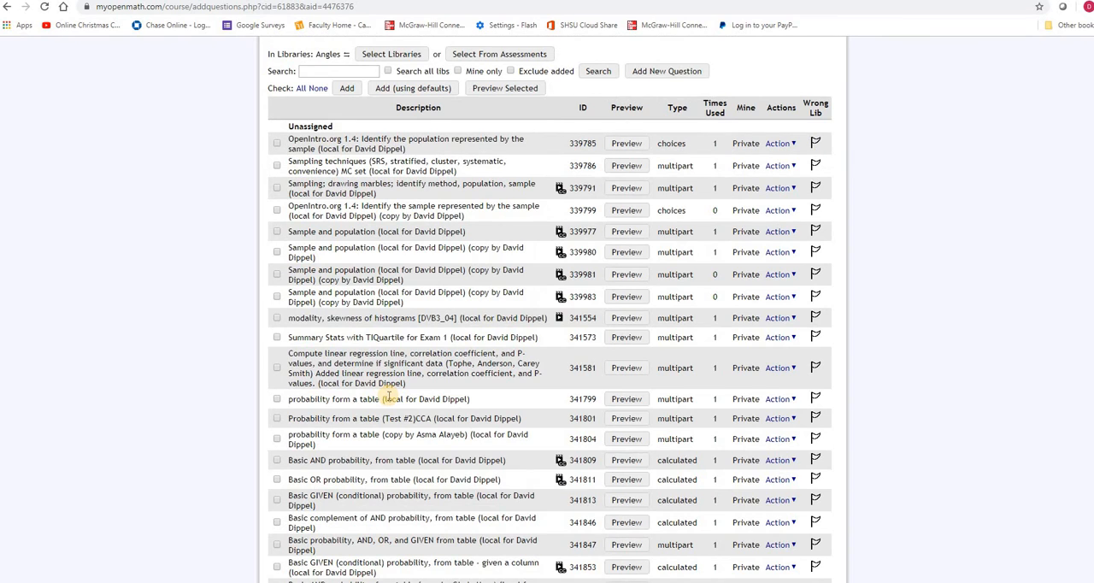
pyautogui.scroll(5, 388, 397)
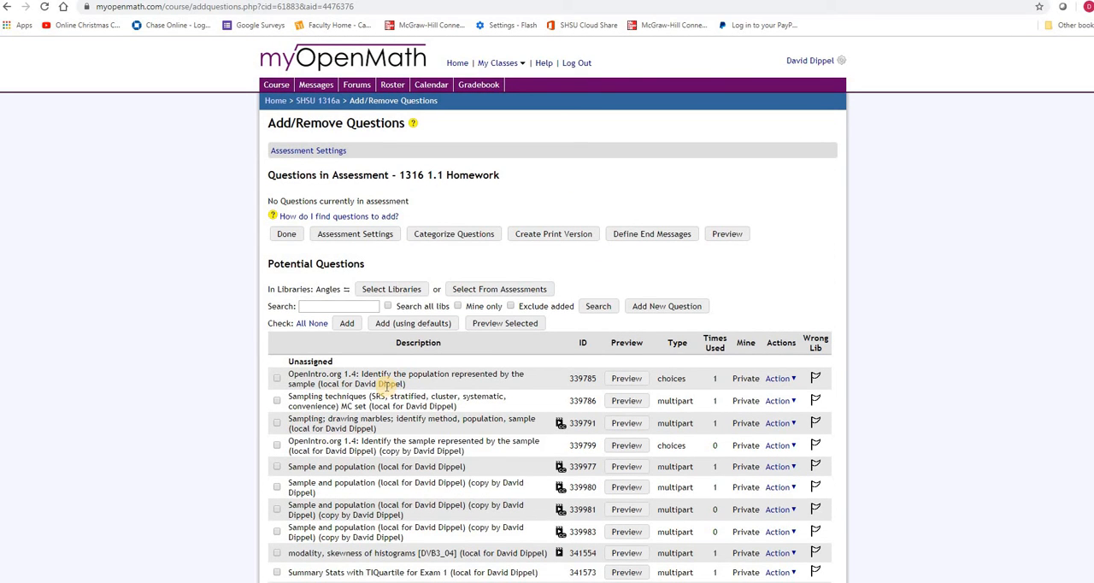
pyautogui.click(411, 289)
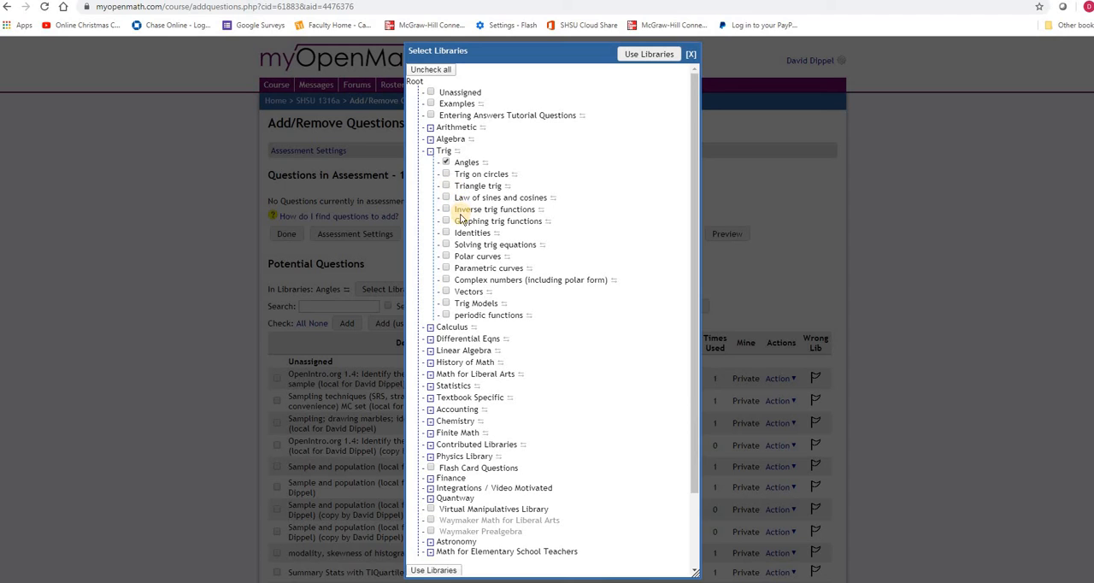
pyautogui.click(648, 55)
# Step: Search the Angles library for potential questions matching "angles"
pyautogui.click(324, 306)
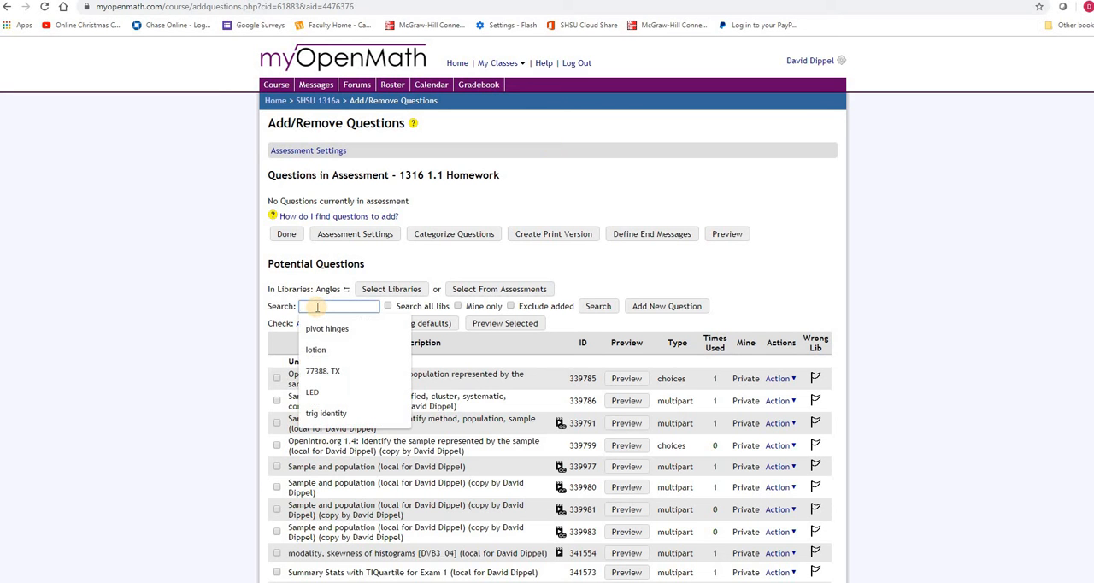
pyautogui.write('an')
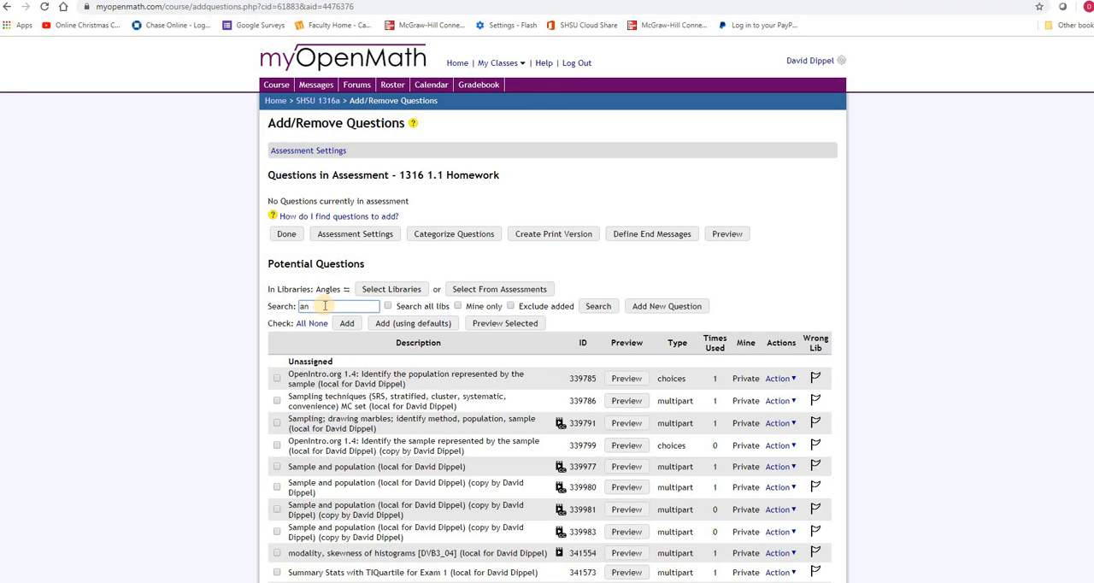
pyautogui.write('gles')
pyautogui.click(598, 306)
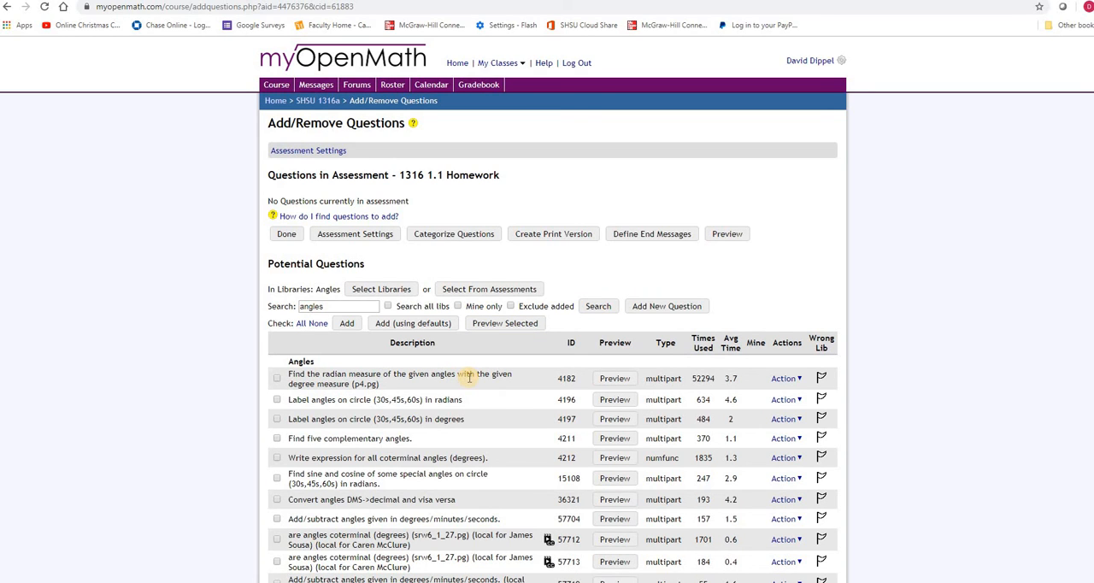
# Step: Preview question 4182 on the radian measure of given angles with all its answers, and mark it for use
pyautogui.click(609, 379)
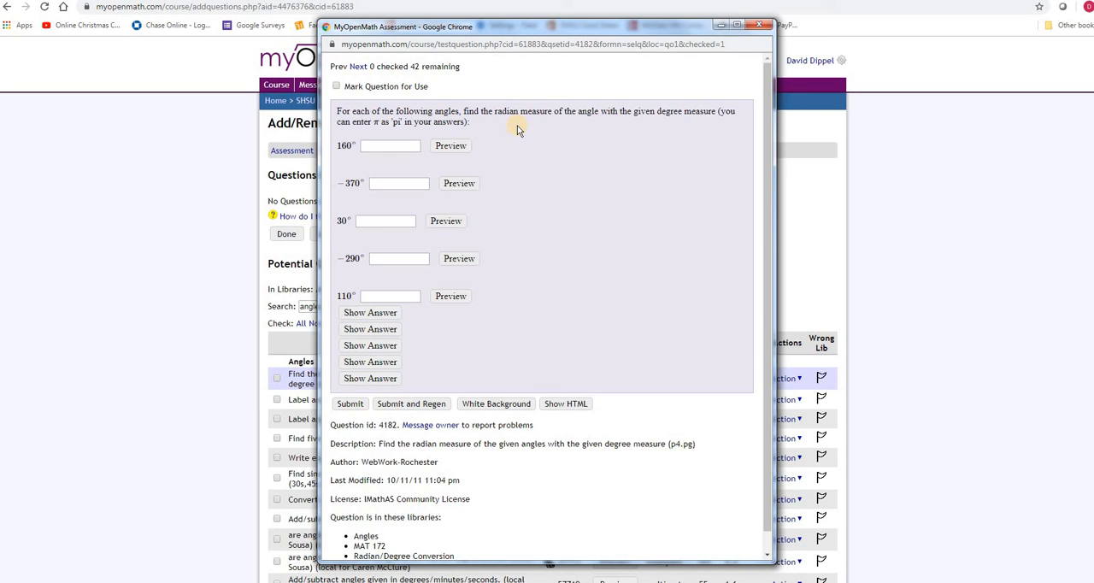
pyautogui.click(450, 148)
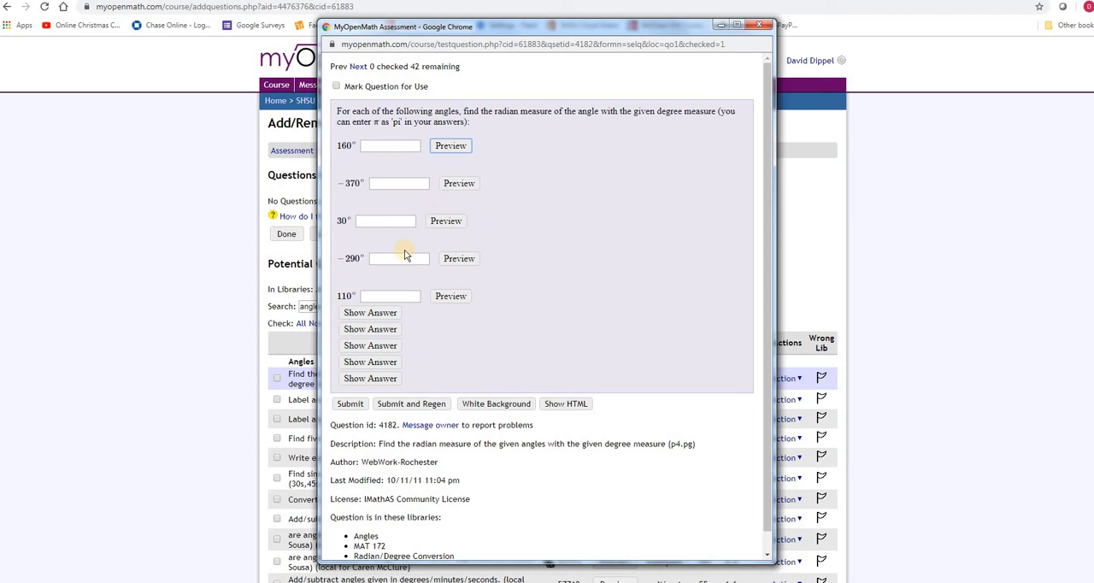
pyautogui.click(380, 313)
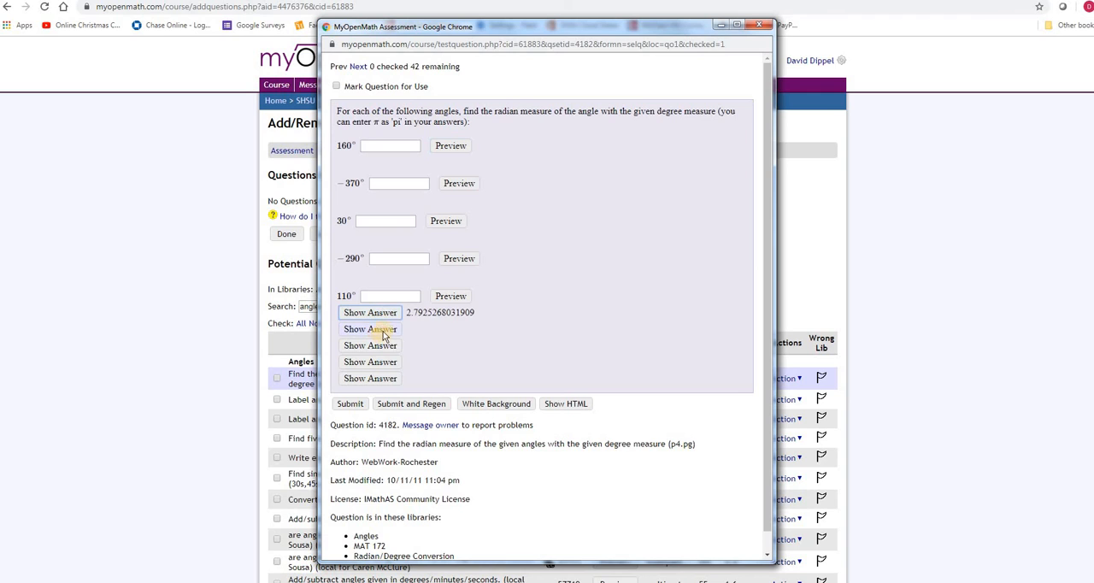
pyautogui.click(380, 331)
pyautogui.click(382, 346)
pyautogui.click(387, 365)
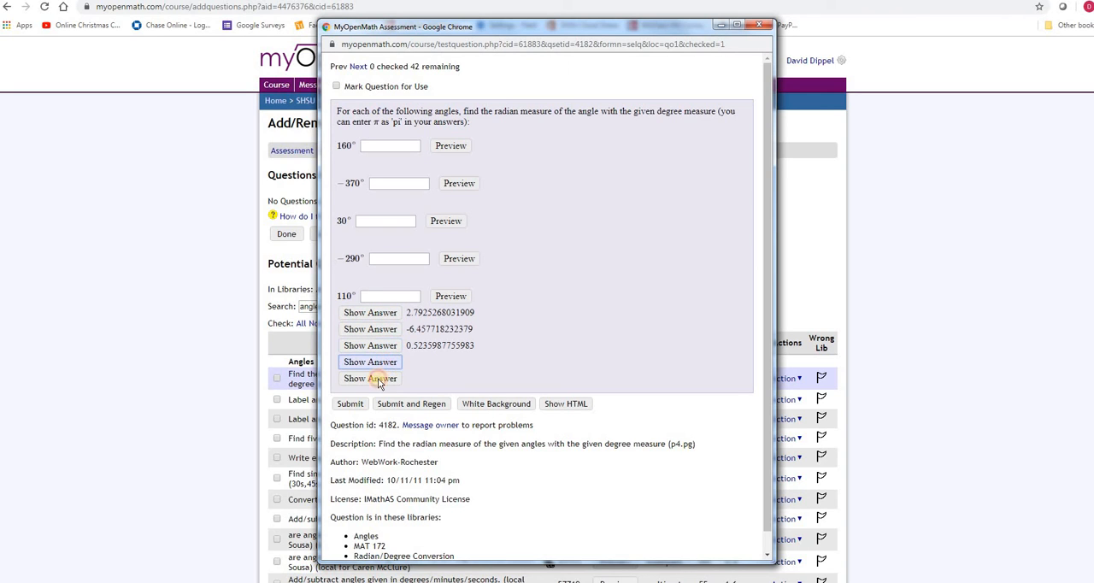
pyautogui.click(369, 380)
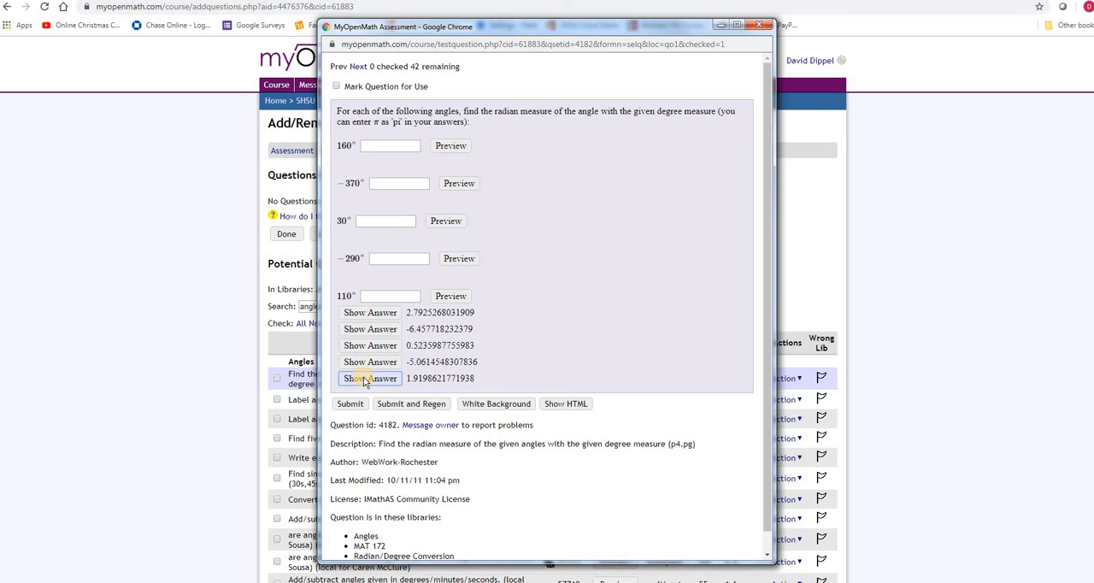
pyautogui.click(337, 86)
pyautogui.click(758, 26)
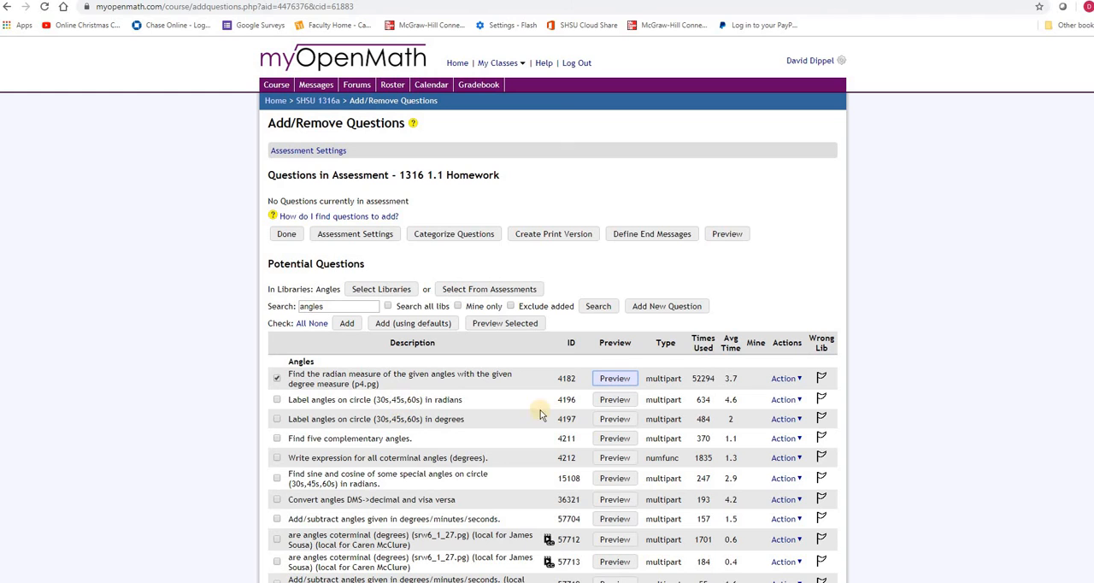
# Step: Preview question 4196 on labeling circle angles in radians and reveal the answers for parts A through E
pyautogui.click(614, 399)
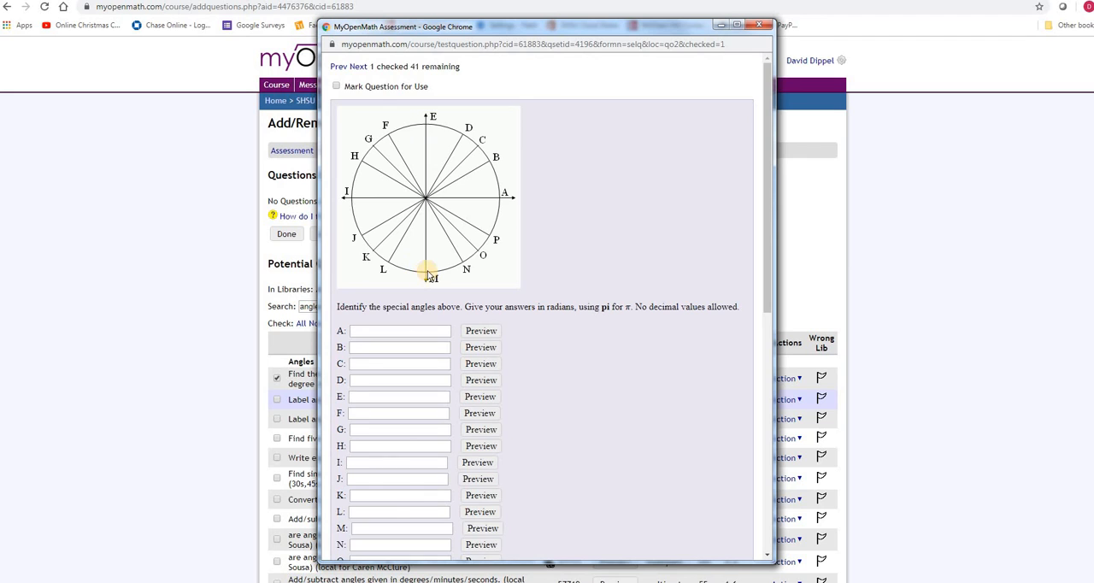
pyautogui.scroll(-1, 428, 275)
pyautogui.scroll(-3, 427, 274)
pyautogui.scroll(4, 425, 271)
pyautogui.scroll(-8, 414, 281)
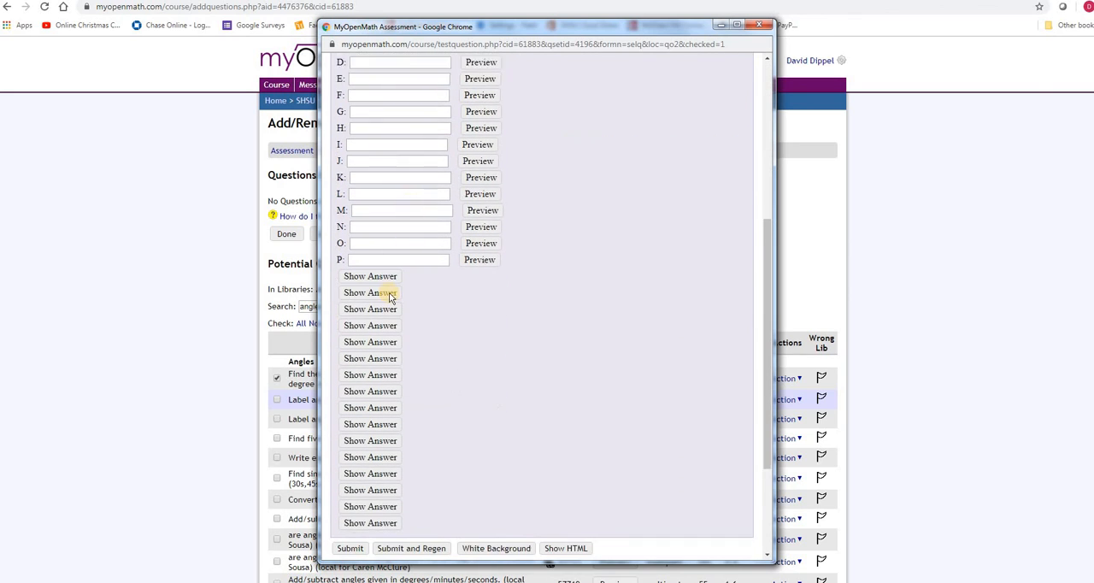
pyautogui.click(382, 243)
pyautogui.click(373, 258)
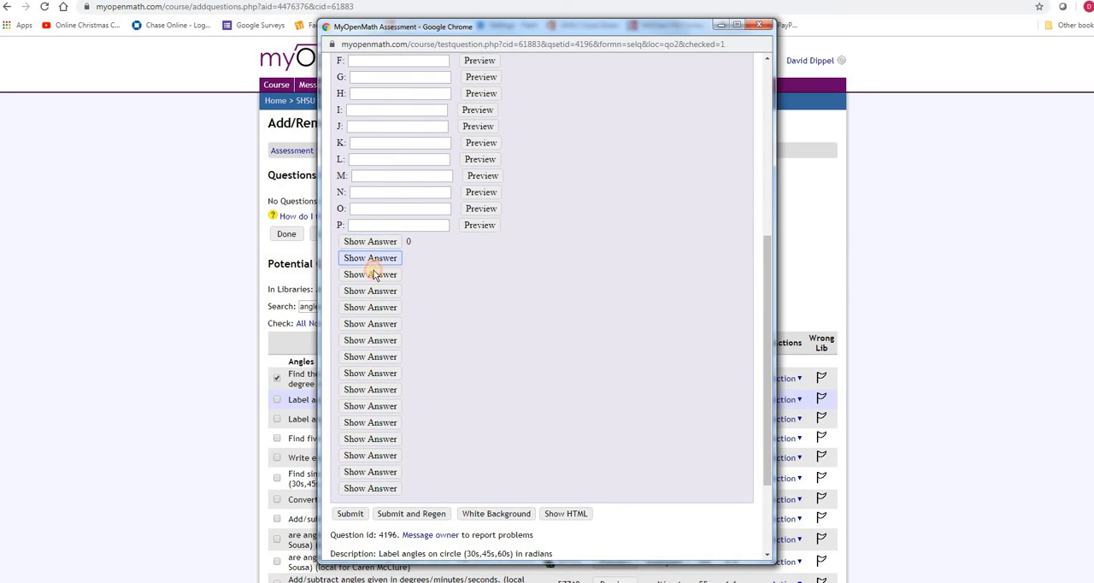
pyautogui.click(377, 277)
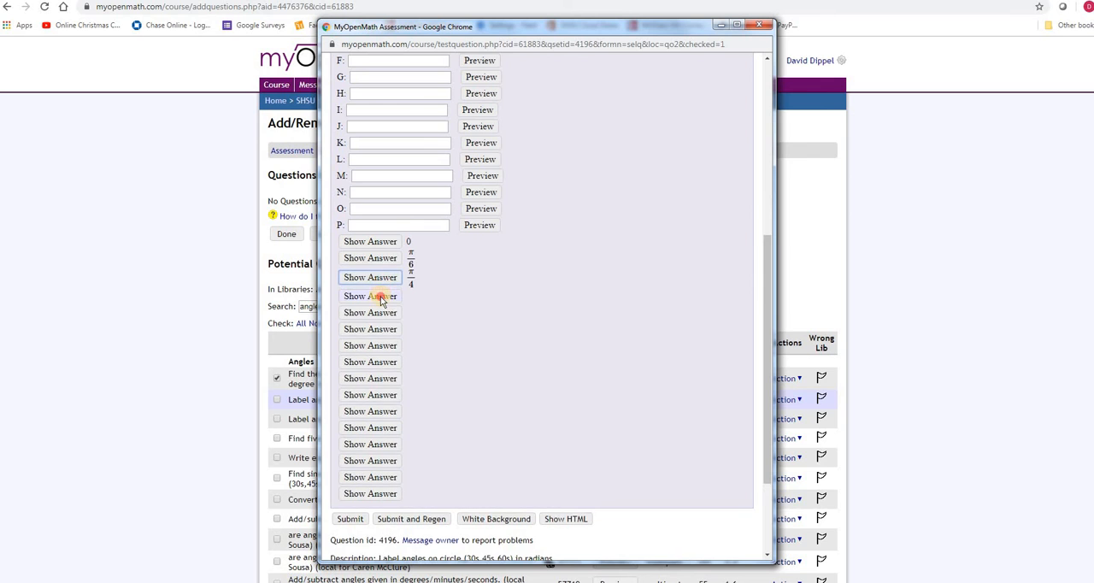
pyautogui.click(378, 297)
pyautogui.click(378, 316)
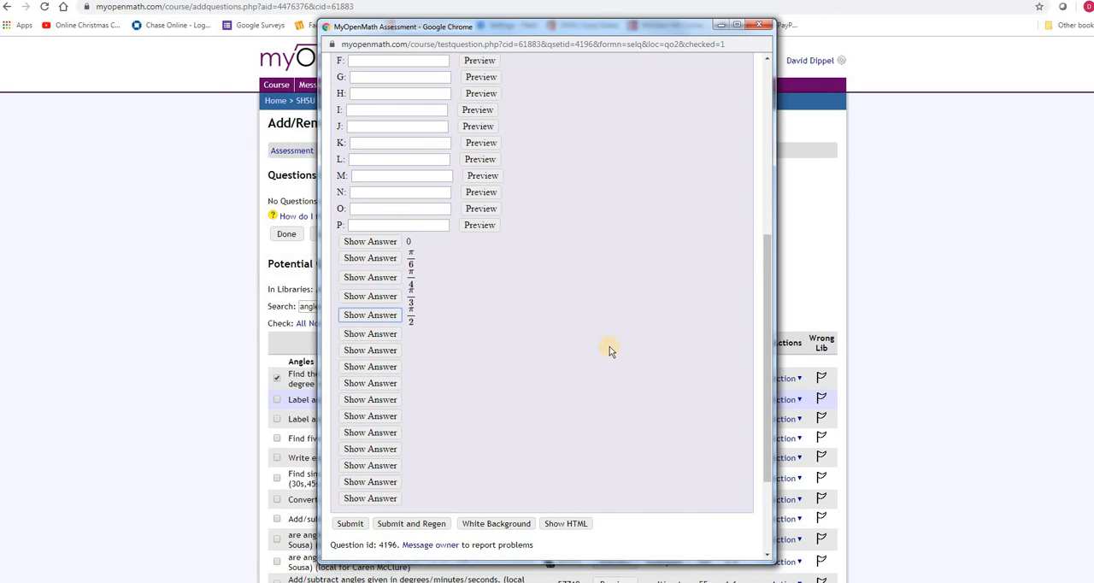
pyautogui.scroll(2, 598, 346)
pyautogui.scroll(-4, 590, 346)
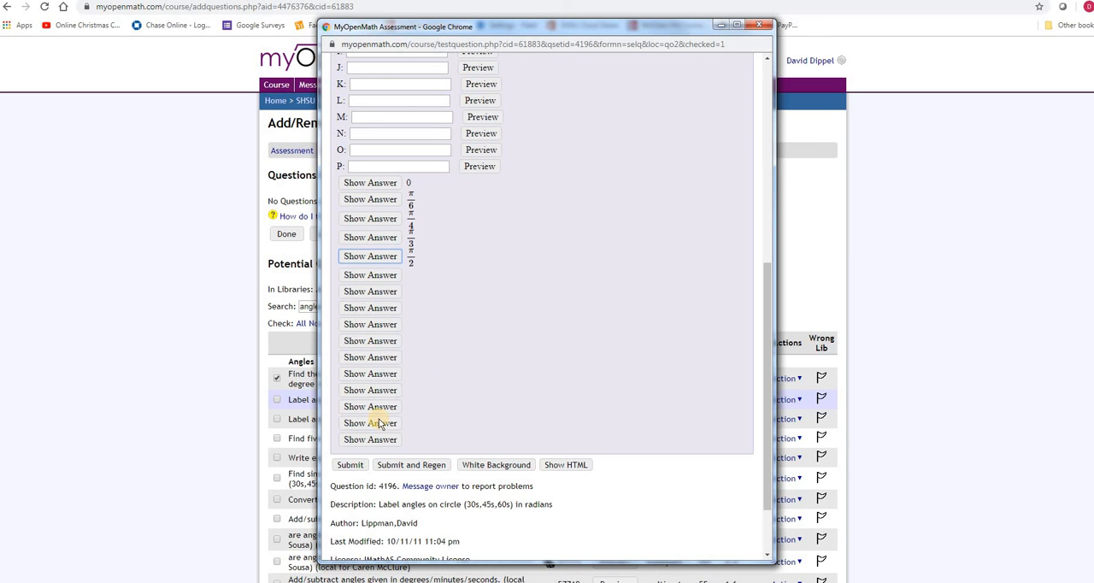
# Step: Try the equation editor by entering π/2 as the answer for angle A, and close the question preview
pyautogui.scroll(4, 538, 309)
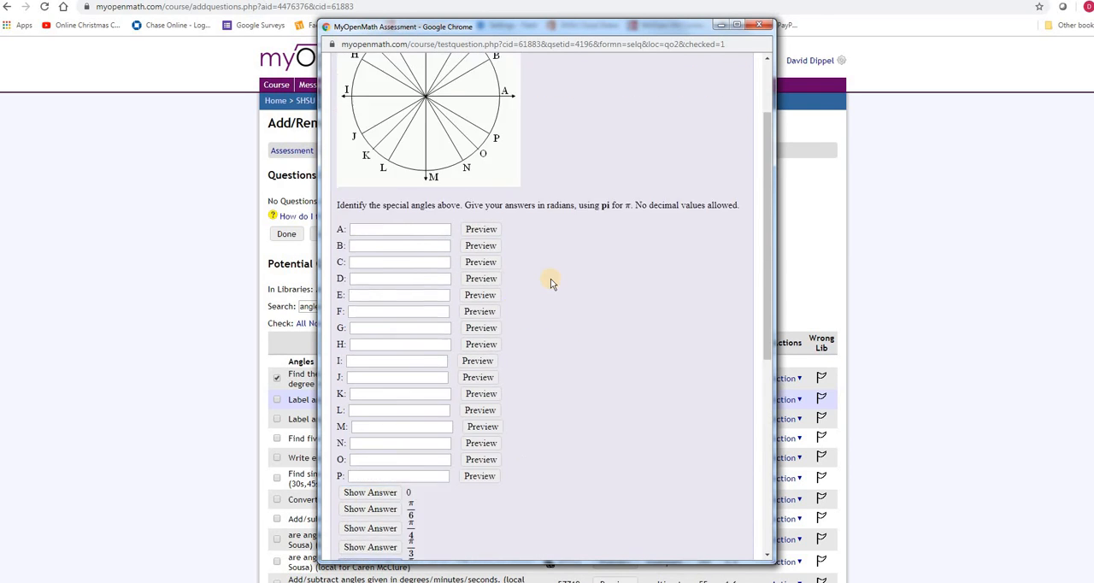
pyautogui.scroll(2, 551, 284)
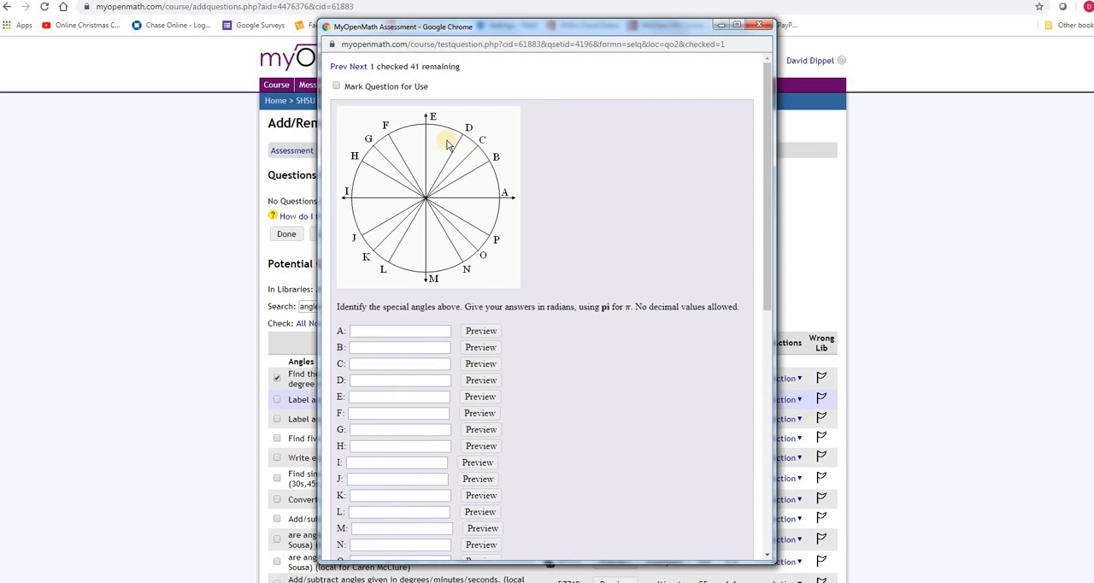
pyautogui.click(375, 330)
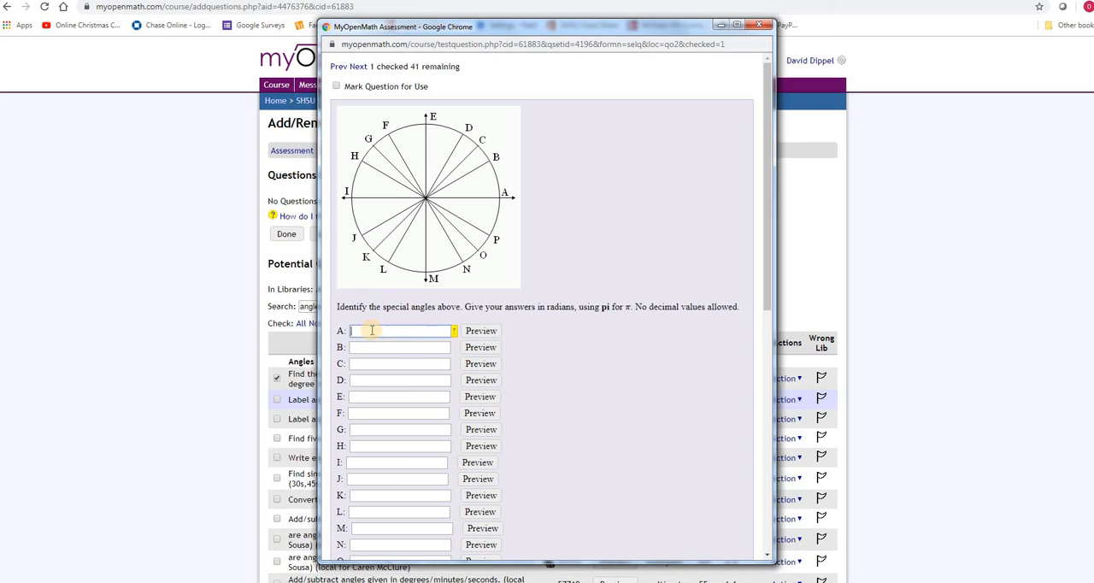
pyautogui.click(450, 330)
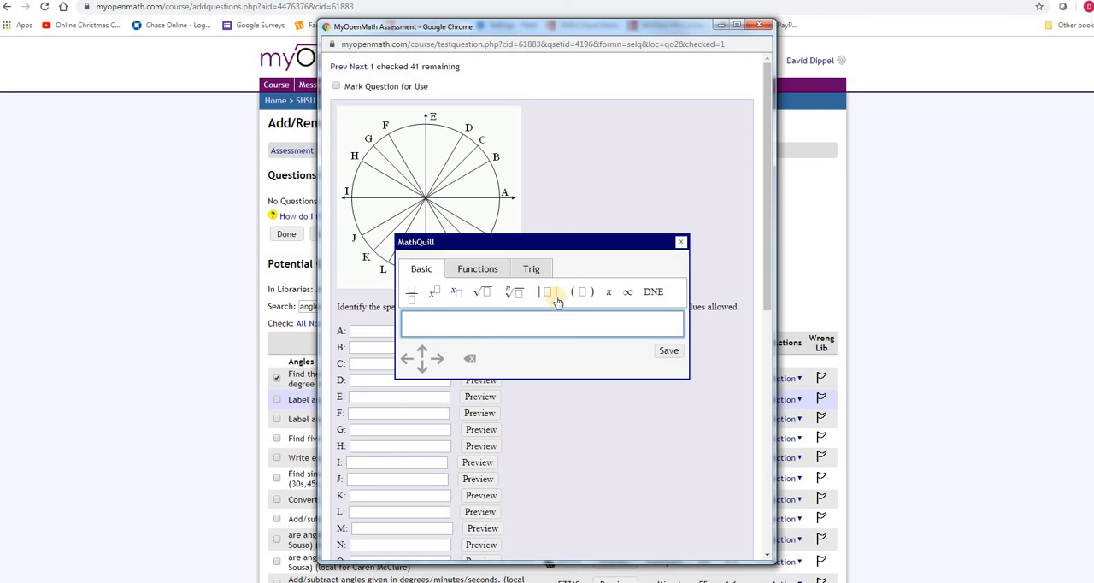
pyautogui.click(411, 295)
pyautogui.click(409, 318)
pyautogui.click(612, 294)
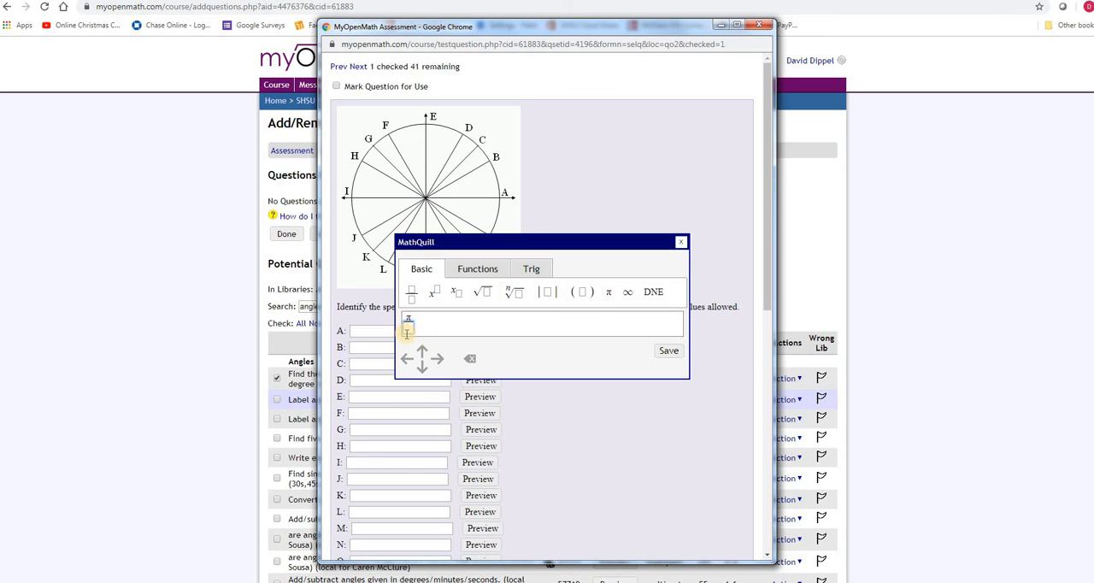
pyautogui.write('2')
pyautogui.click(663, 351)
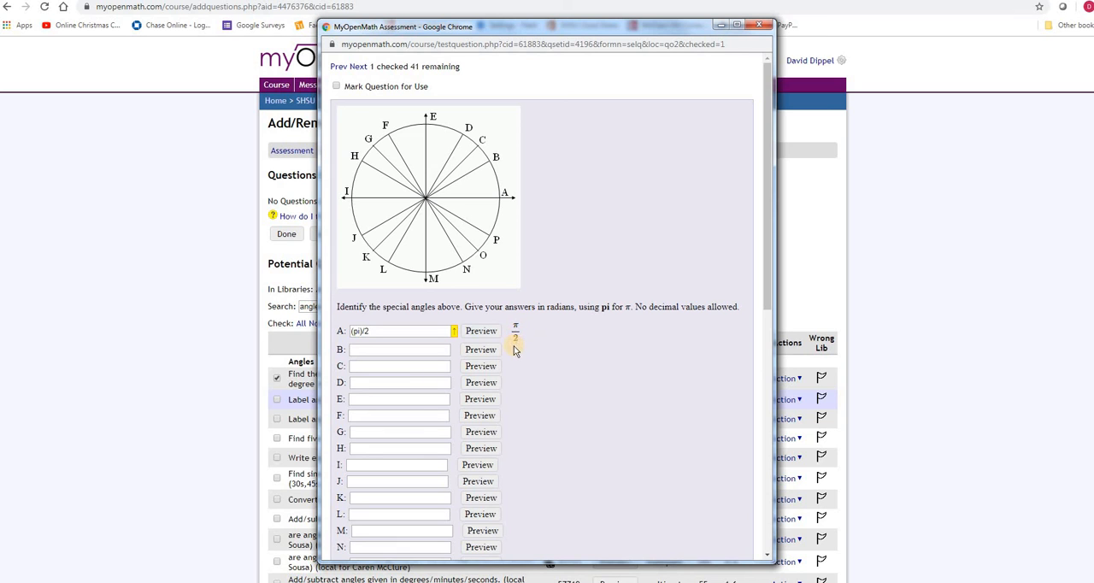
pyautogui.click(758, 24)
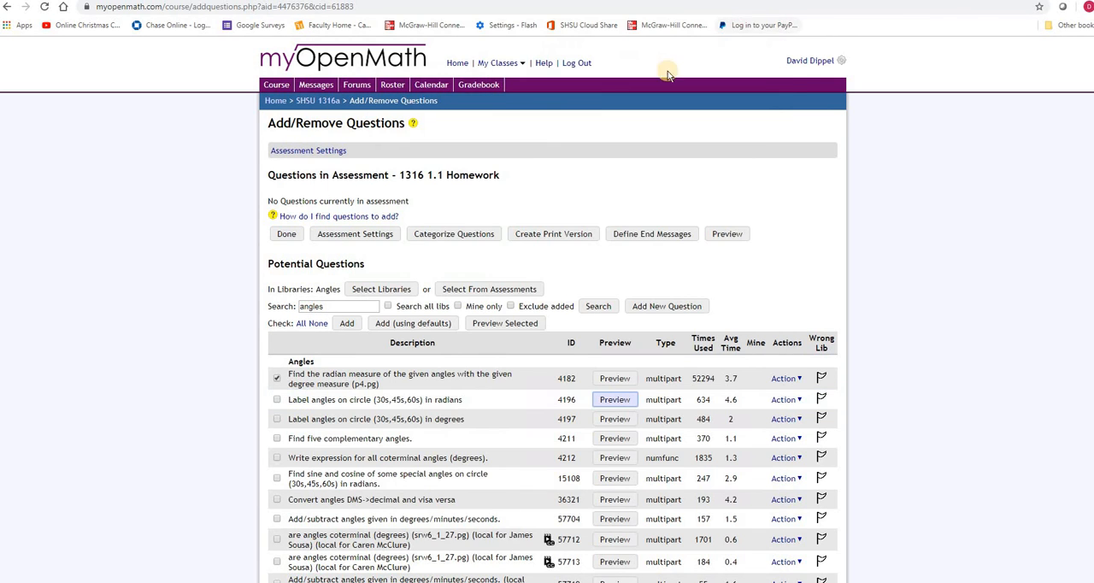
# Step: Select question 4196 too and add both selected questions, with points equal to the number of parts for multipart
pyautogui.click(277, 400)
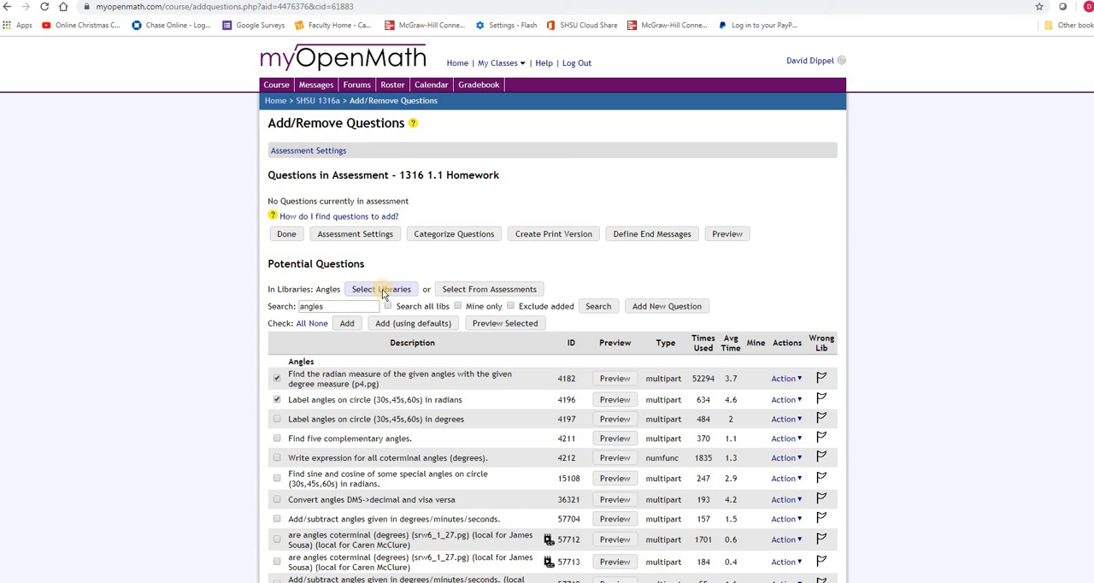
pyautogui.click(345, 324)
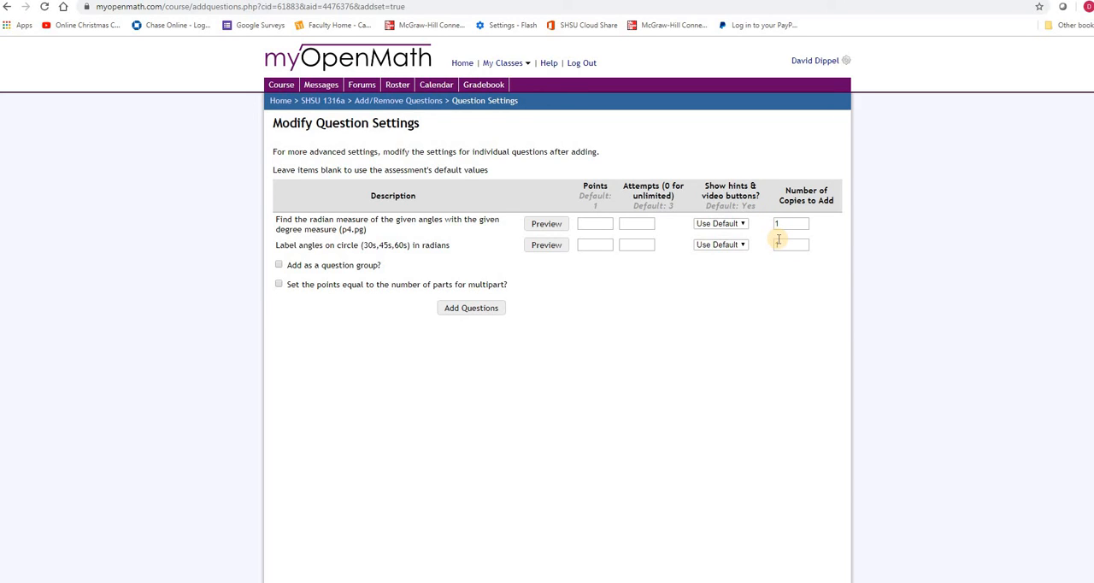
pyautogui.click(279, 285)
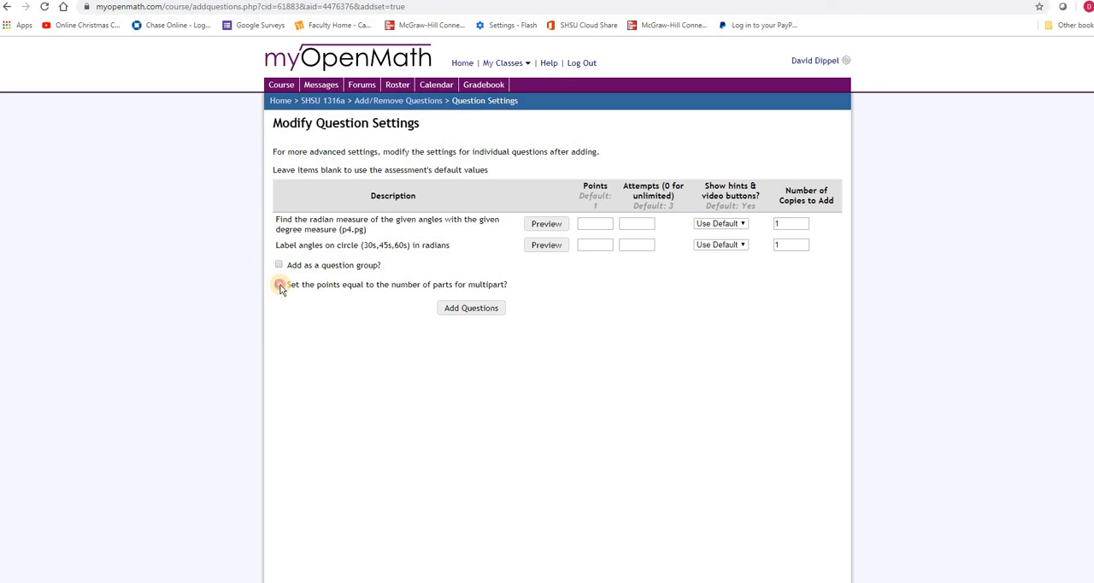
pyautogui.click(457, 313)
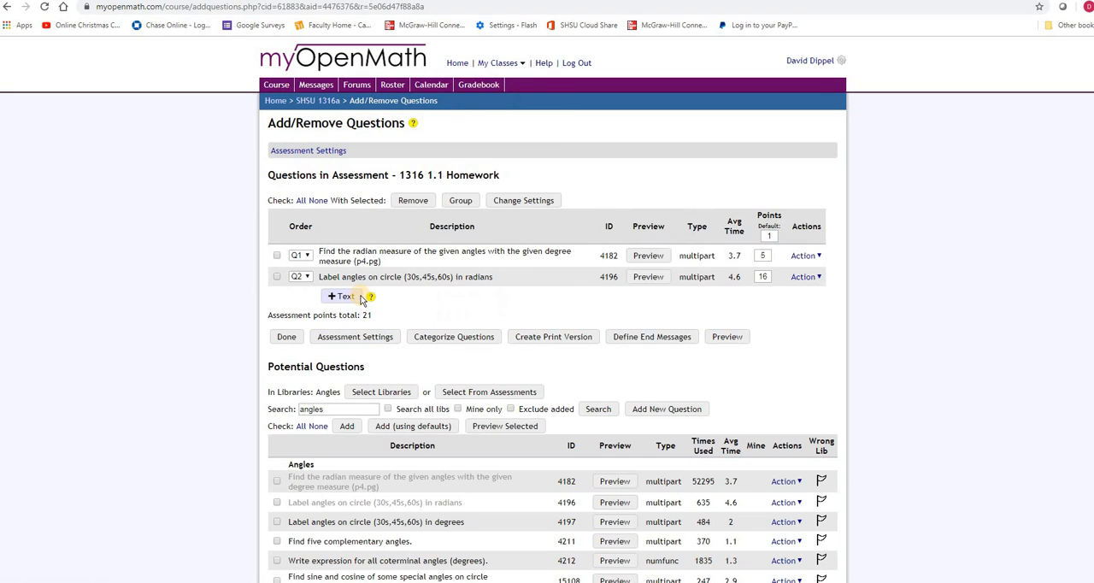